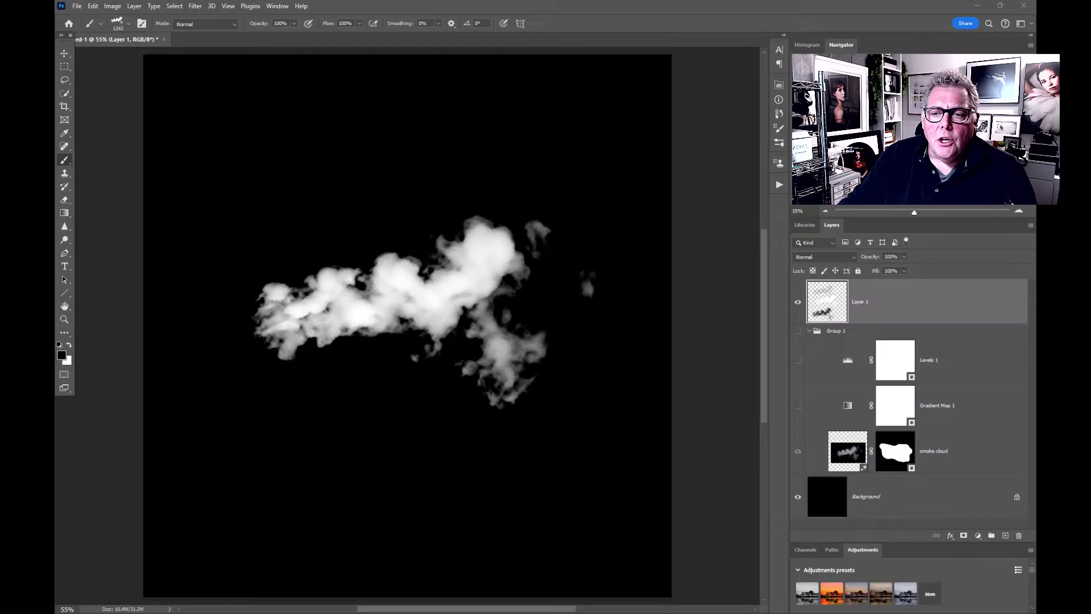
- Stamp a white cloud and a faint 20% cloud, then hide Layer 1 and show smoke cloud
{"action": "left_click", "coordinate": [797, 305]}
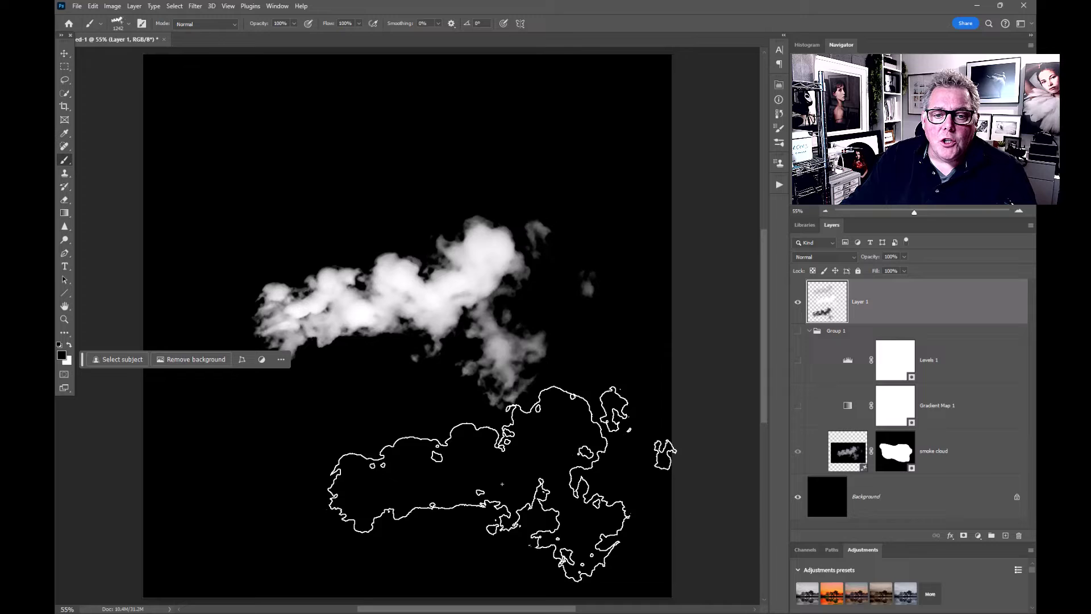
{"action": "key", "text": "x"}
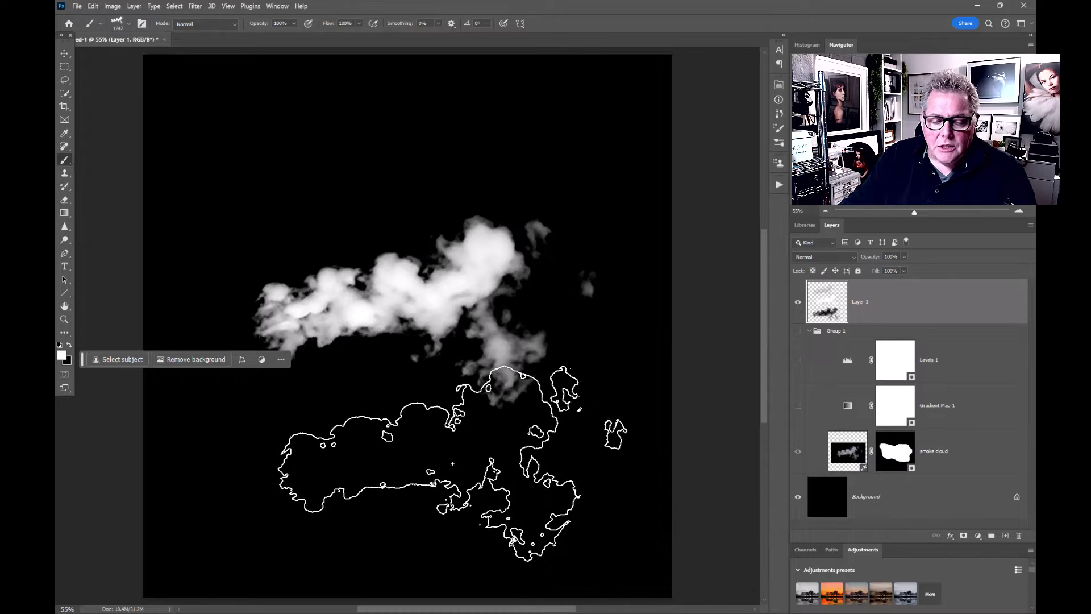
{"action": "left_click", "coordinate": [441, 469]}
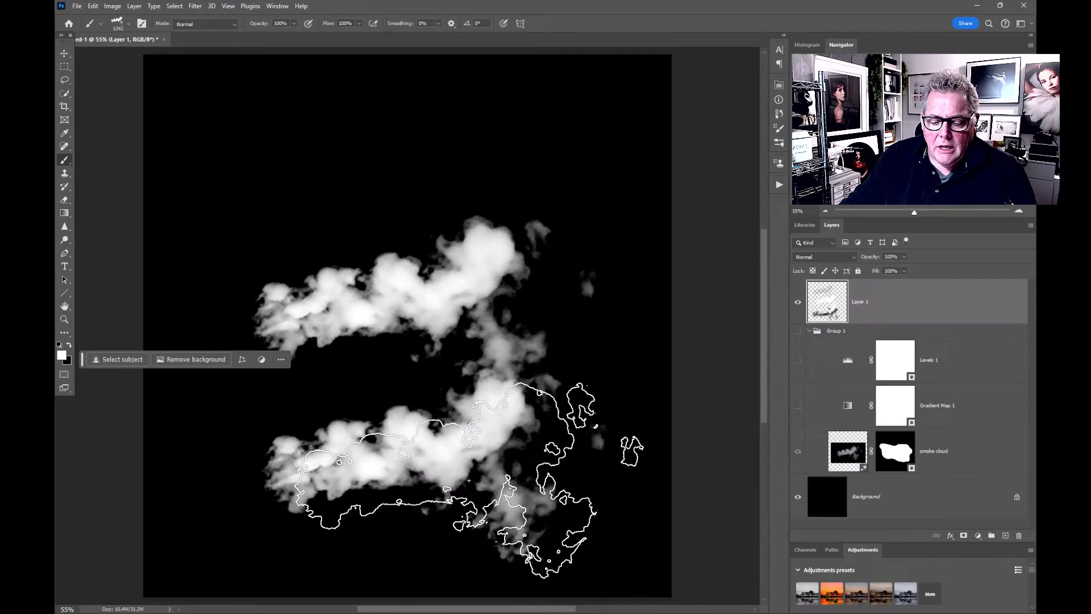
{"action": "key", "text": "2"}
{"action": "left_click", "coordinate": [367, 177]}
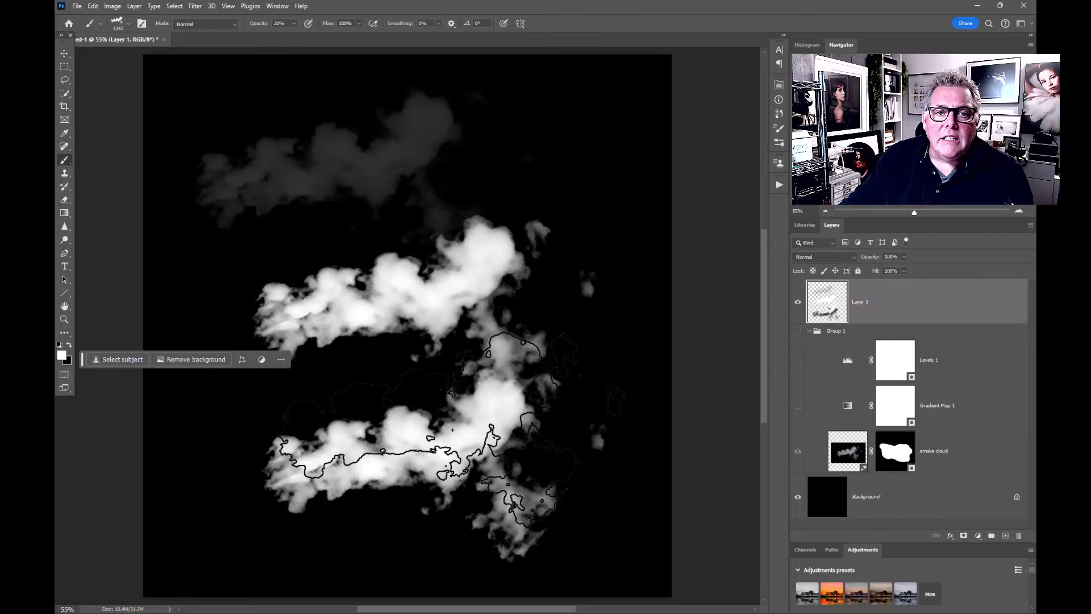
{"action": "left_click", "coordinate": [798, 302]}
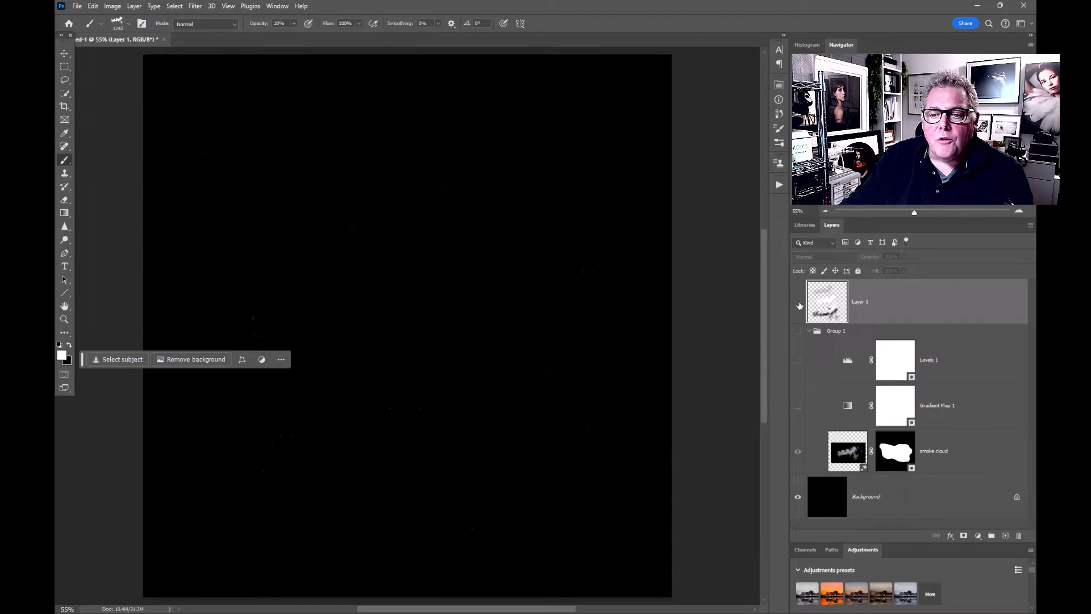
{"action": "left_click", "coordinate": [798, 451]}
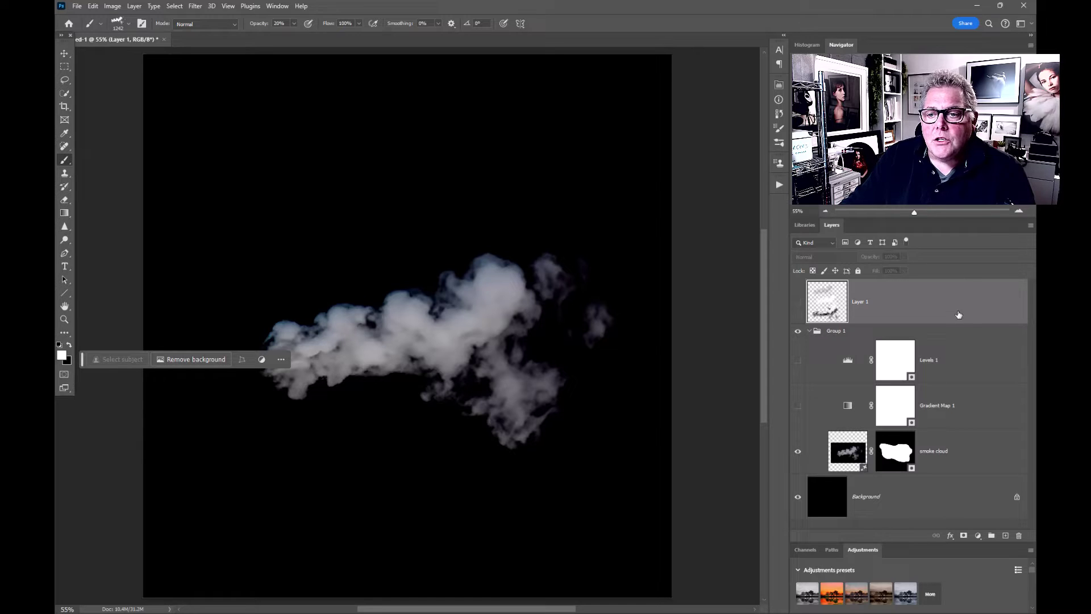
- Confirm the black Background document measures 1882 × 1934 px at 200 pixels/inch in Image Size
{"action": "left_click", "coordinate": [963, 460]}
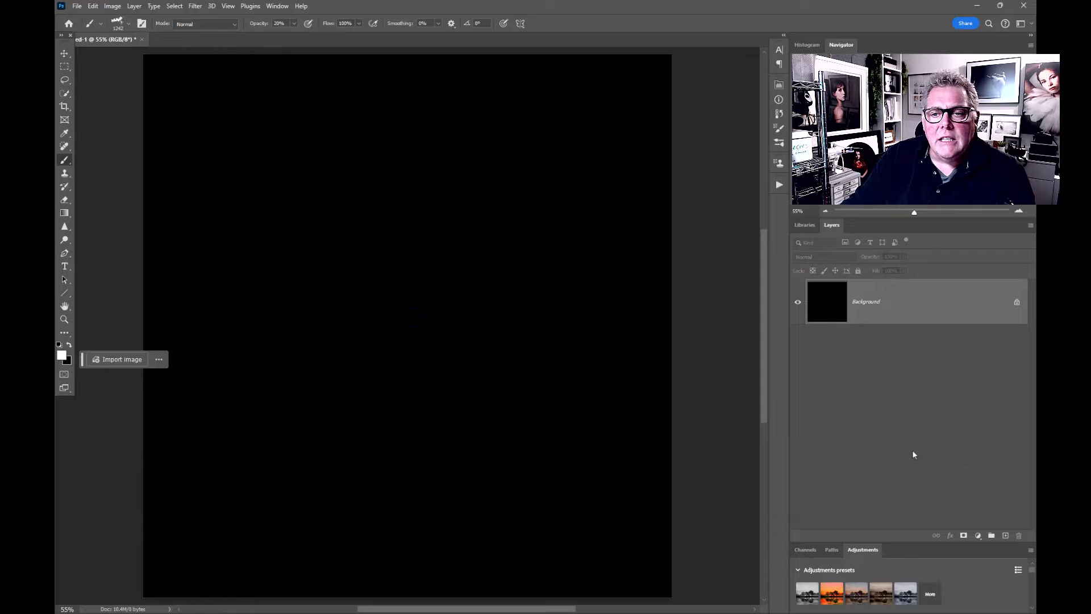
{"action": "left_click", "coordinate": [111, 6]}
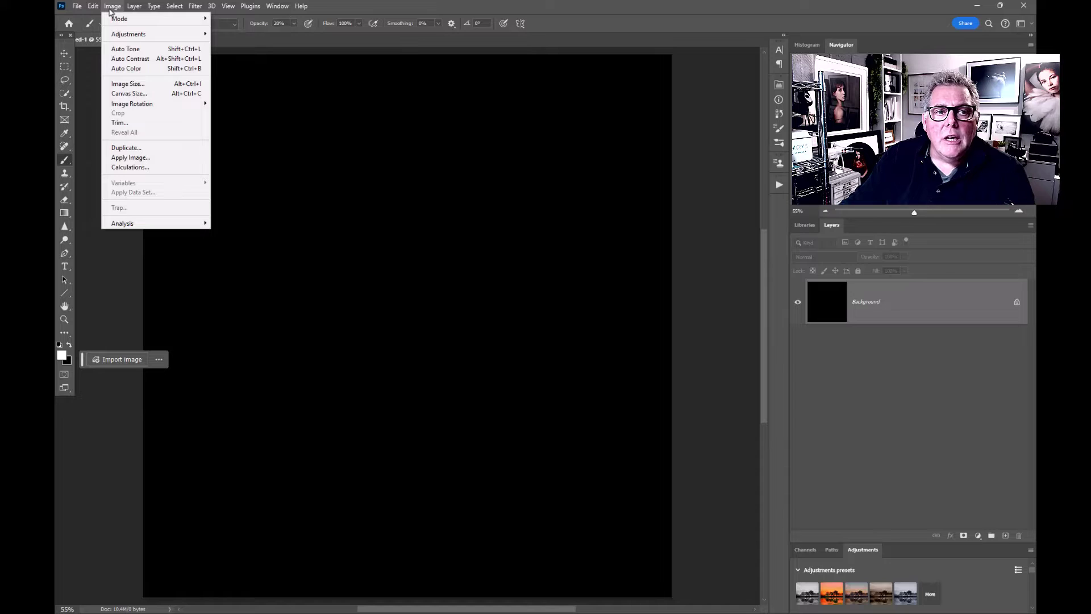
{"action": "left_click", "coordinate": [129, 84]}
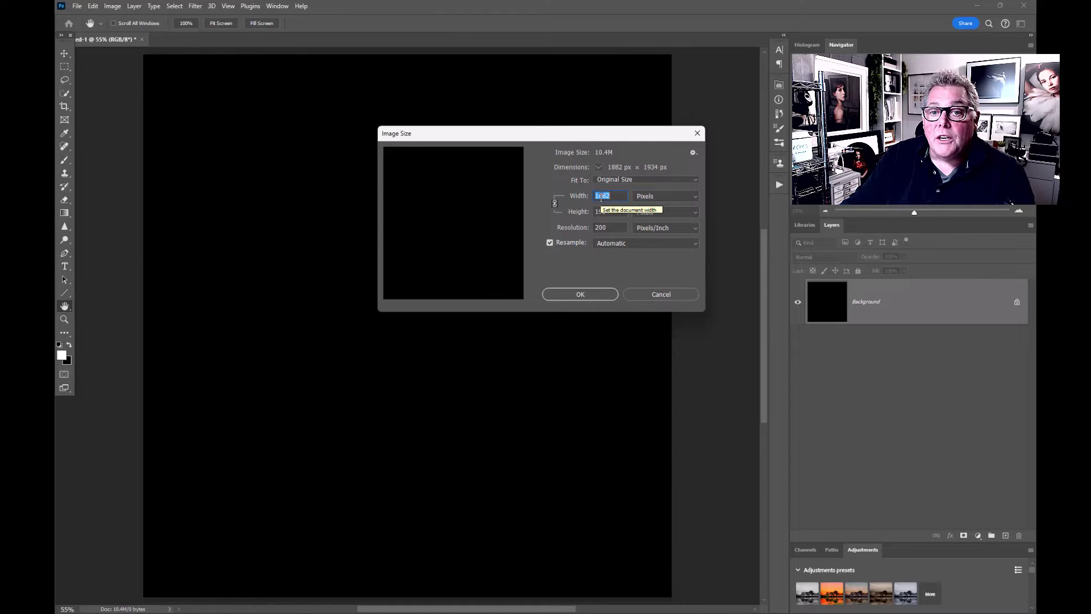
{"action": "left_click", "coordinate": [597, 295]}
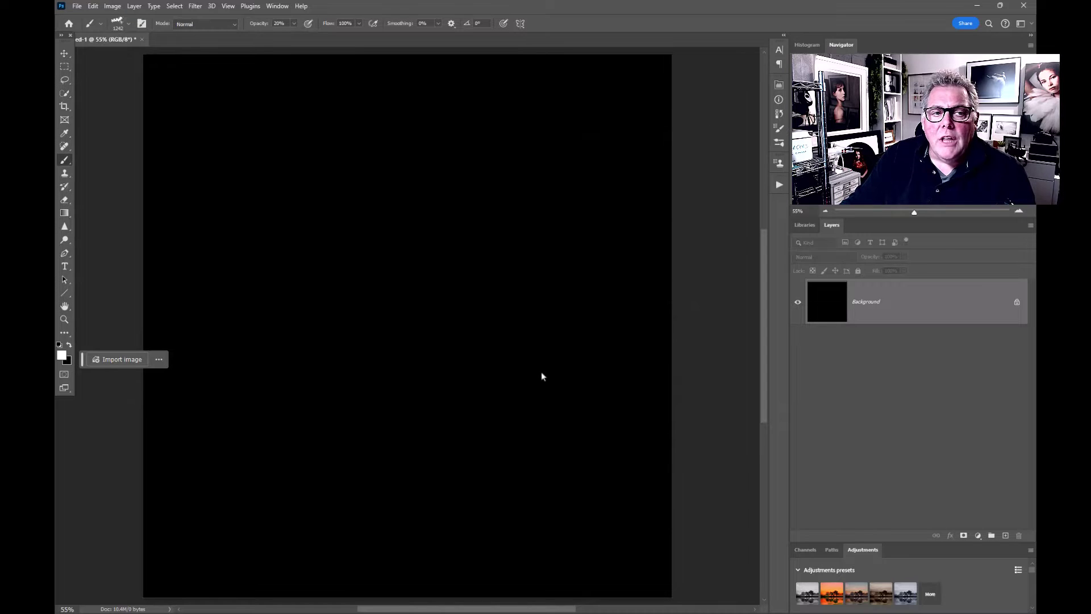
- Lasso a rough shape across the canvas and Generative Fill it with 'Smoke Cloud'
{"action": "left_click", "coordinate": [65, 80]}
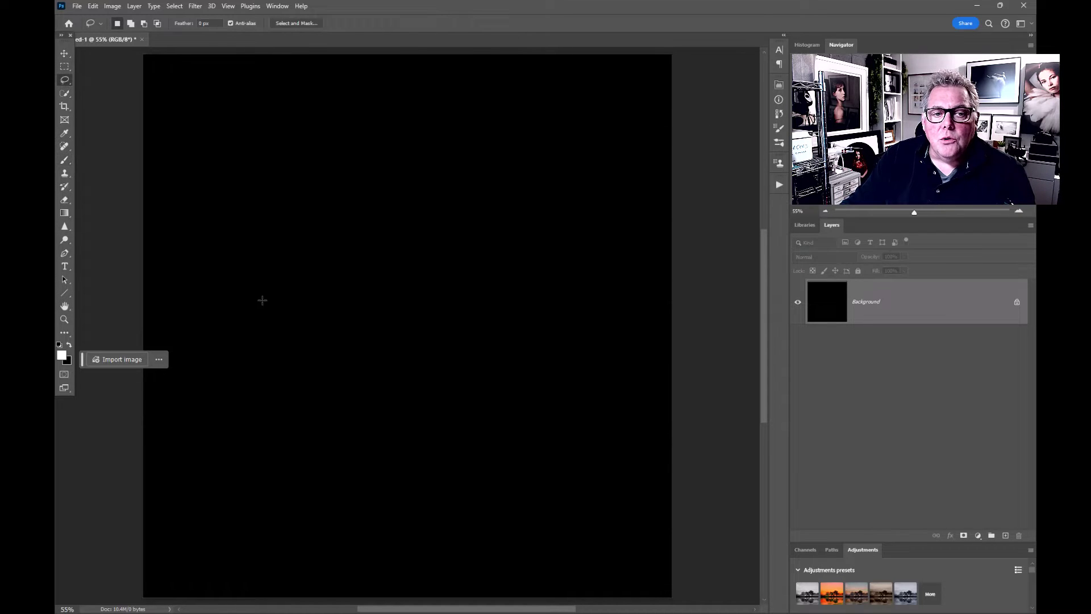
{"action": "mouse_move", "coordinate": [241, 295]}
{"action": "left_mouse_down"}
{"action": "mouse_move", "coordinate": [304, 223]}
{"action": "mouse_move", "coordinate": [385, 234]}
{"action": "mouse_move", "coordinate": [494, 183]}
{"action": "mouse_move", "coordinate": [563, 190]}
{"action": "mouse_move", "coordinate": [649, 302]}
{"action": "mouse_move", "coordinate": [577, 433]}
{"action": "mouse_move", "coordinate": [460, 378]}
{"action": "mouse_move", "coordinate": [339, 412]}
{"action": "mouse_move", "coordinate": [225, 407]}
{"action": "mouse_move", "coordinate": [258, 324]}
{"action": "mouse_move", "coordinate": [219, 300]}
{"action": "left_mouse_up"}
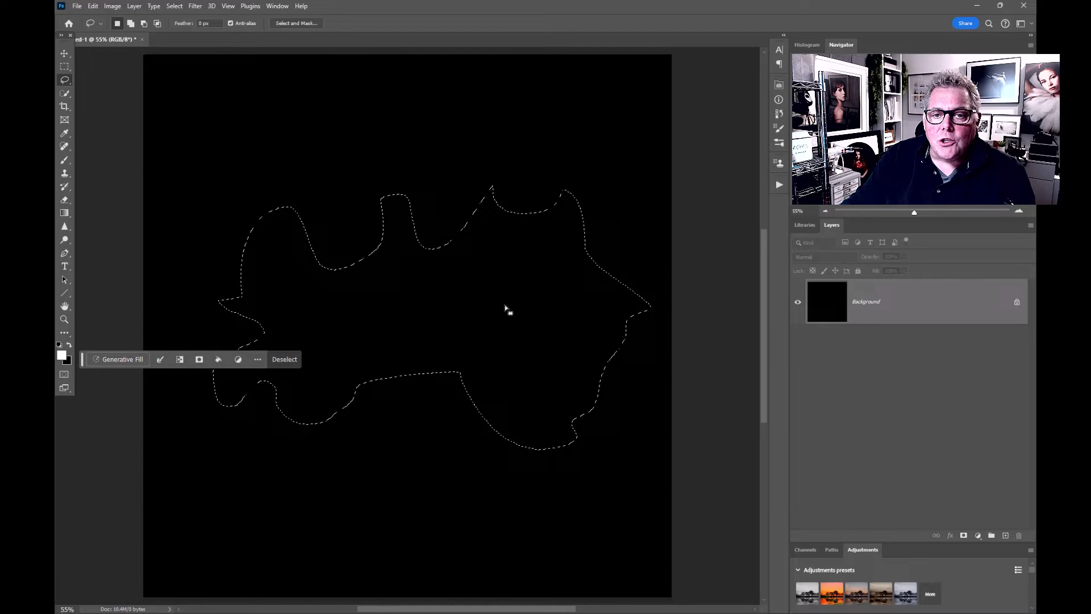
{"action": "left_click", "coordinate": [121, 360]}
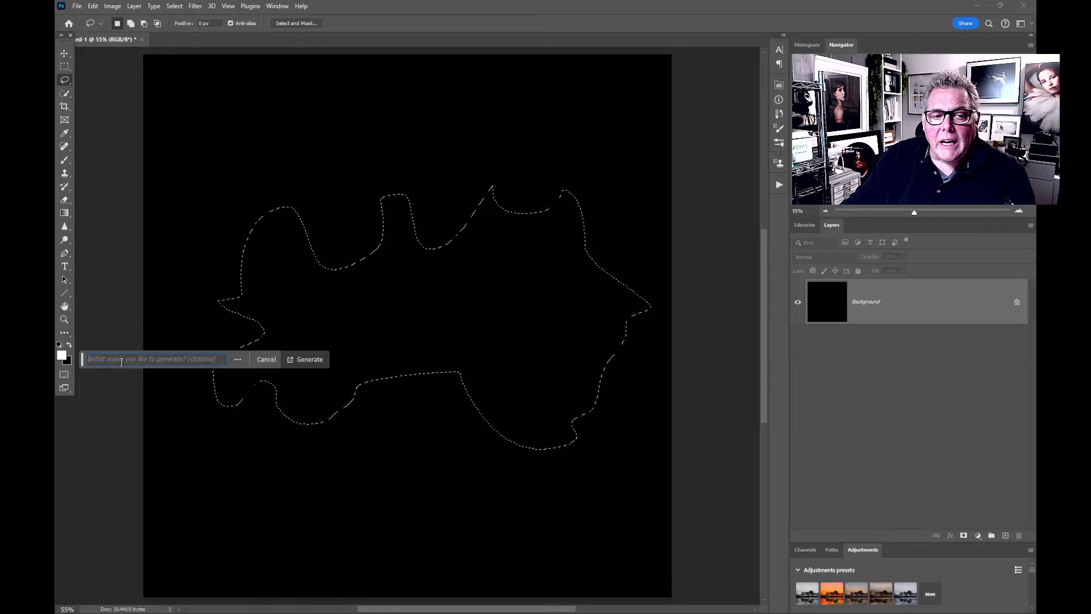
{"action": "type", "text": "S"}
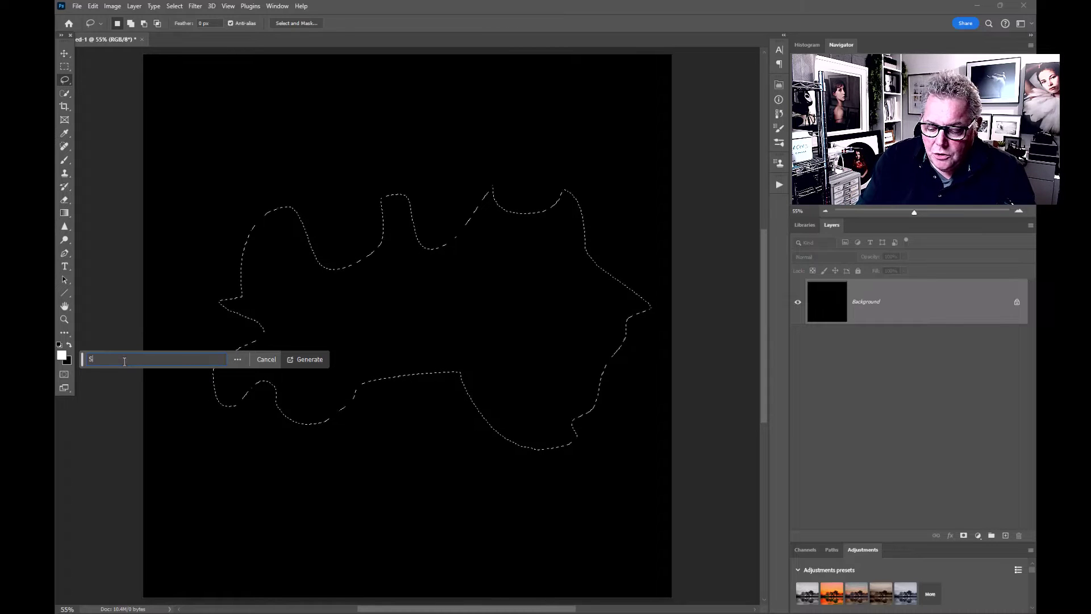
{"action": "type", "text": "moke Clo"}
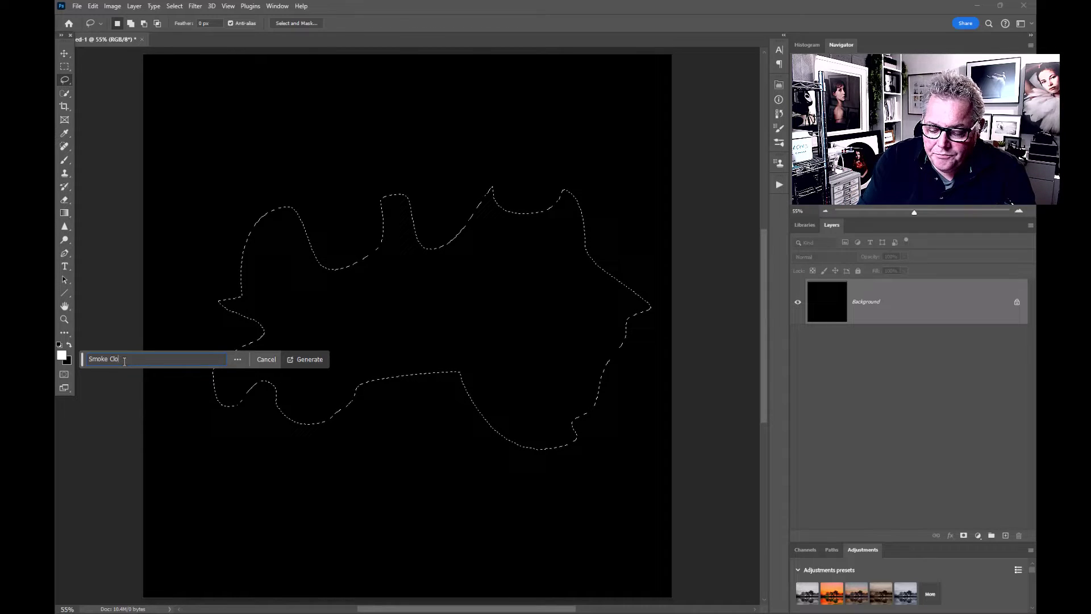
{"action": "type", "text": "ud"}
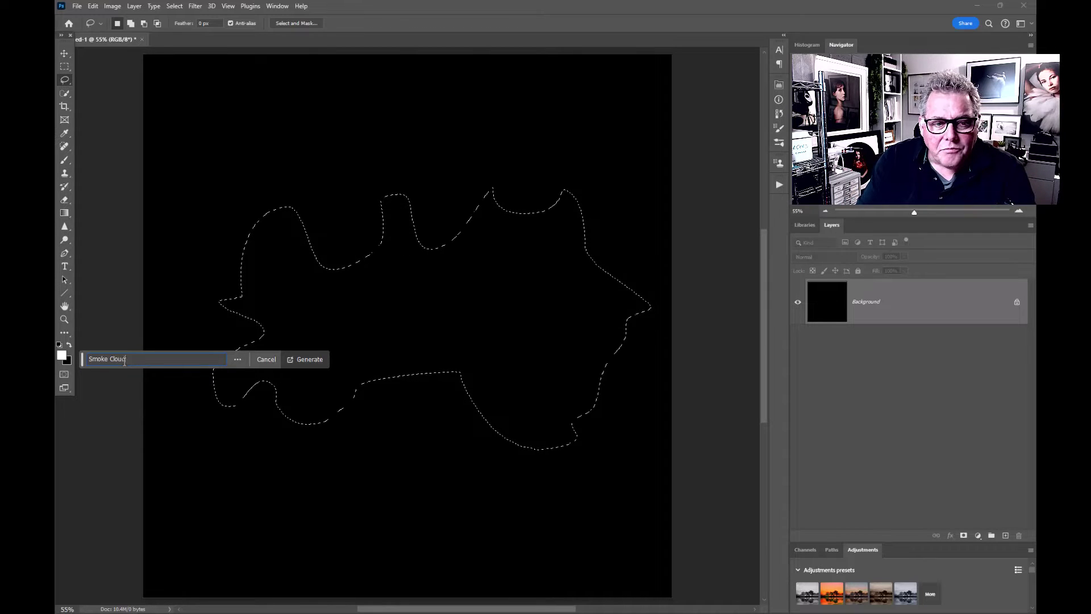
{"action": "left_click", "coordinate": [300, 359]}
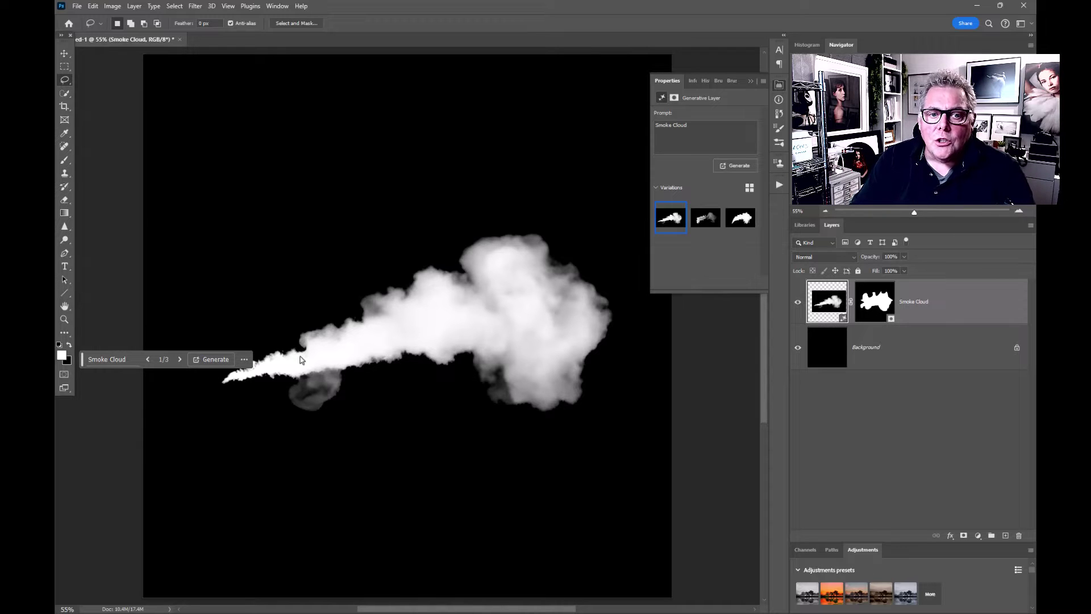
- Browse the smoke variations, generate three more, and apply the second, long trailing plume
{"action": "left_click", "coordinate": [705, 219]}
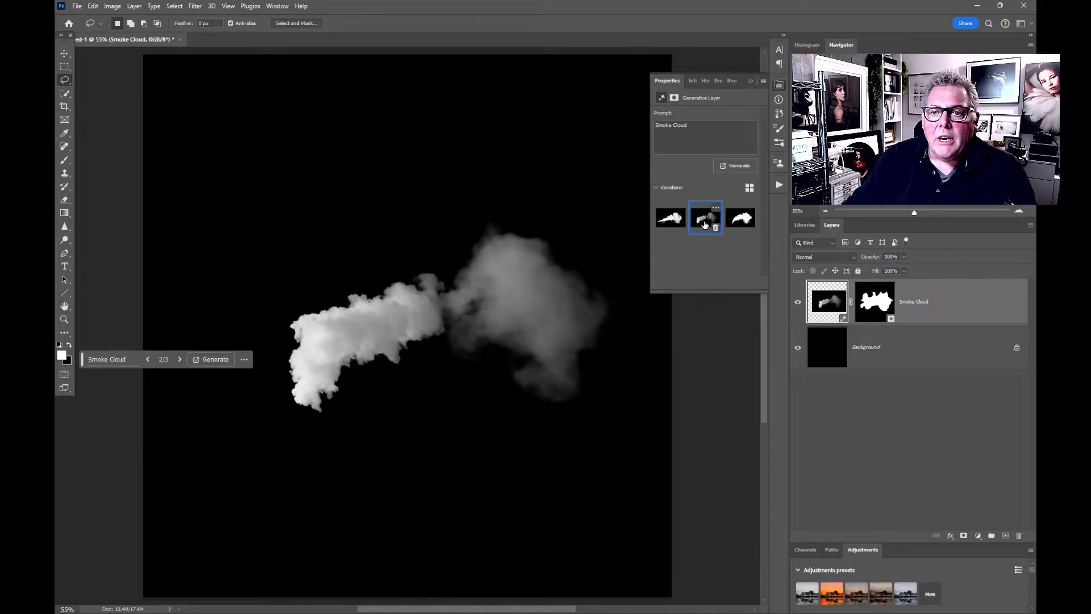
{"action": "left_click", "coordinate": [740, 167]}
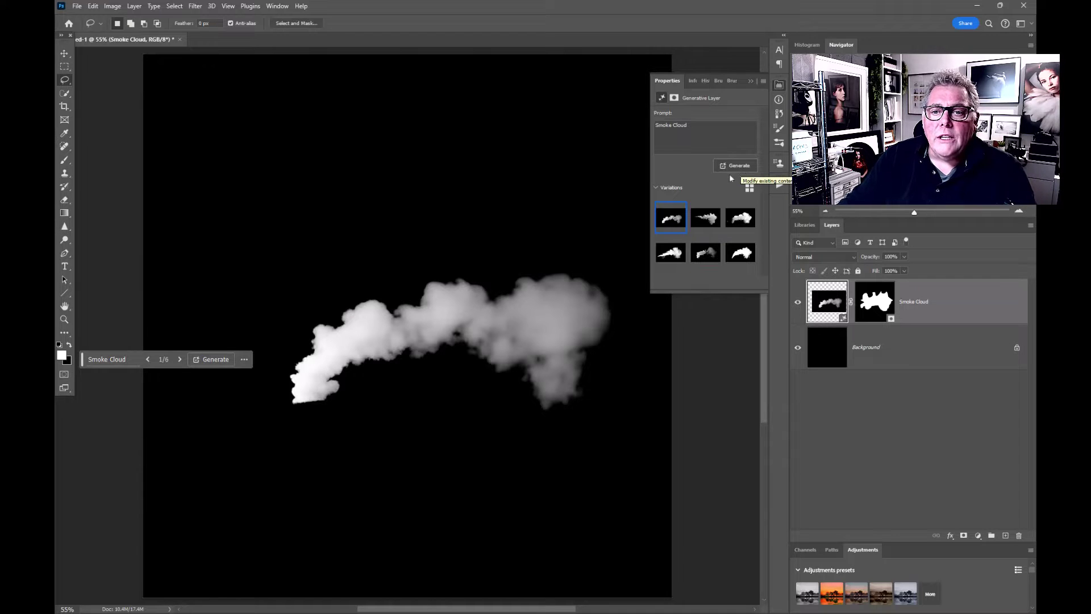
{"action": "left_click", "coordinate": [742, 222]}
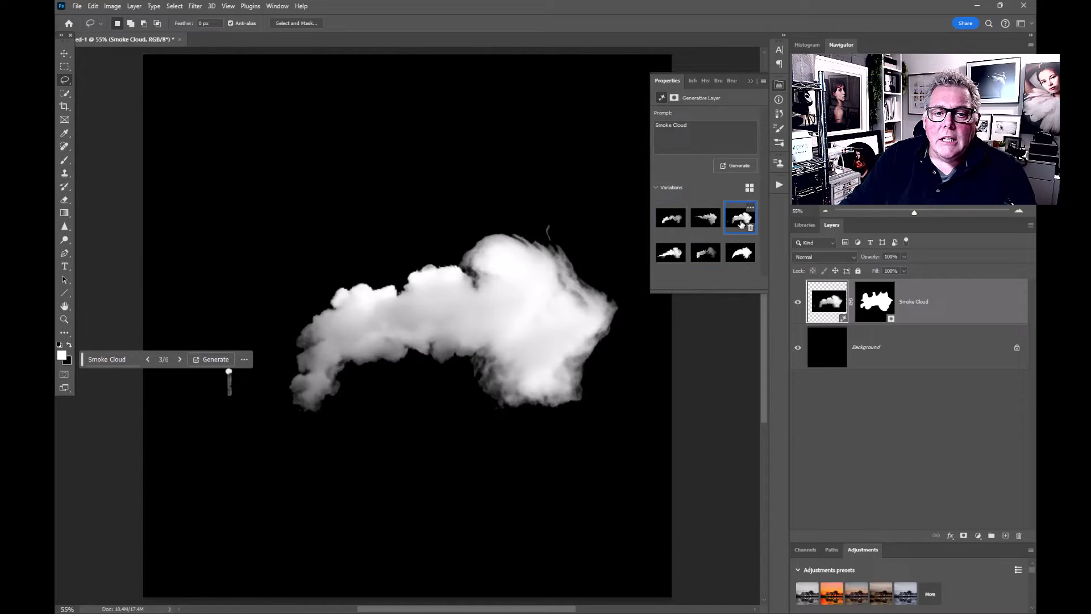
{"action": "left_click", "coordinate": [700, 226]}
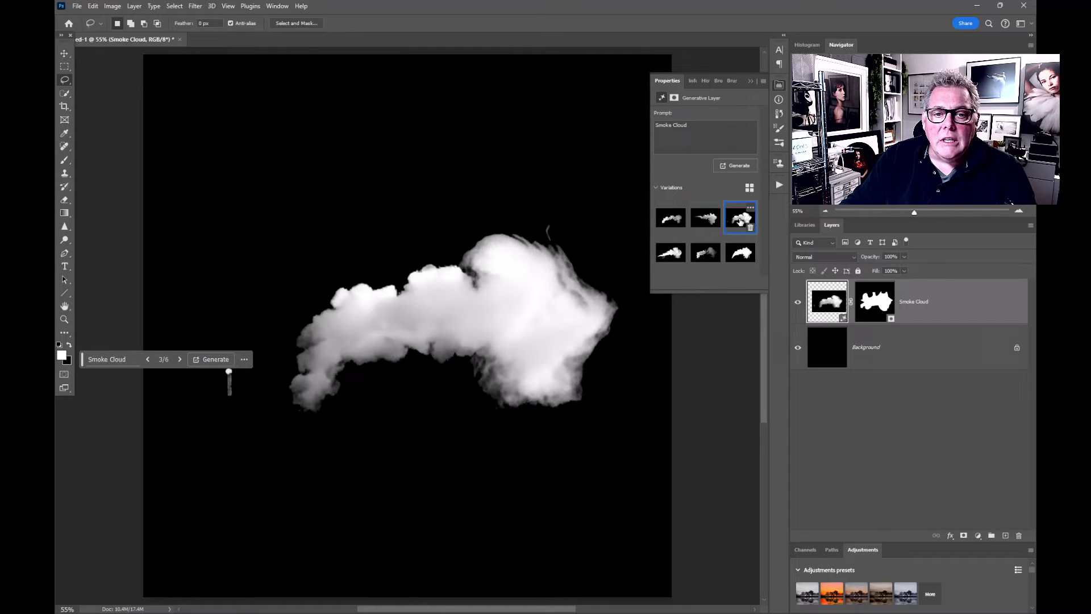
{"action": "left_click", "coordinate": [674, 227]}
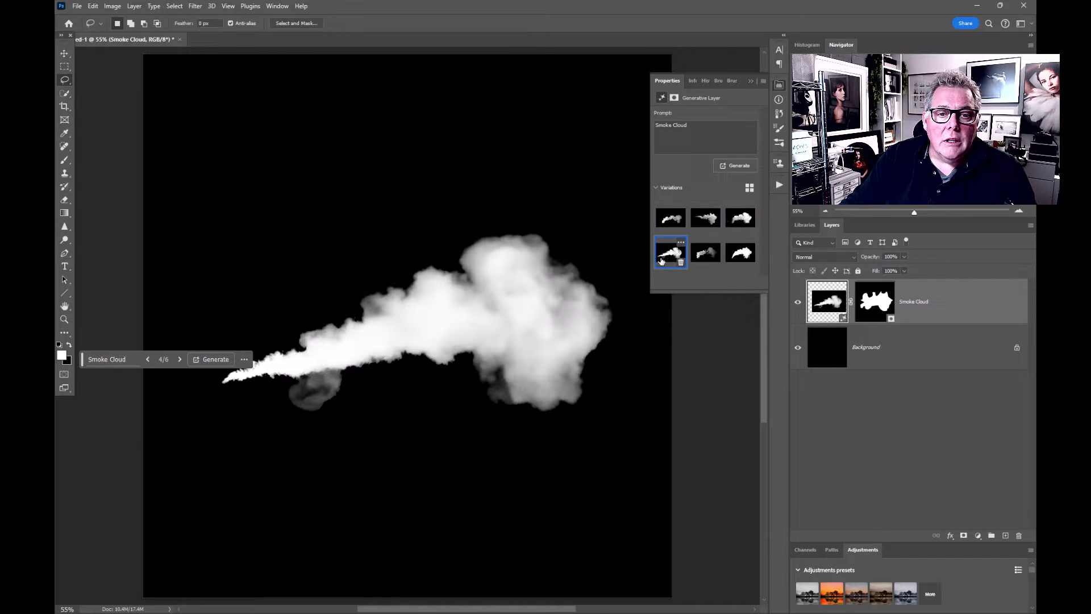
{"action": "left_click", "coordinate": [705, 259]}
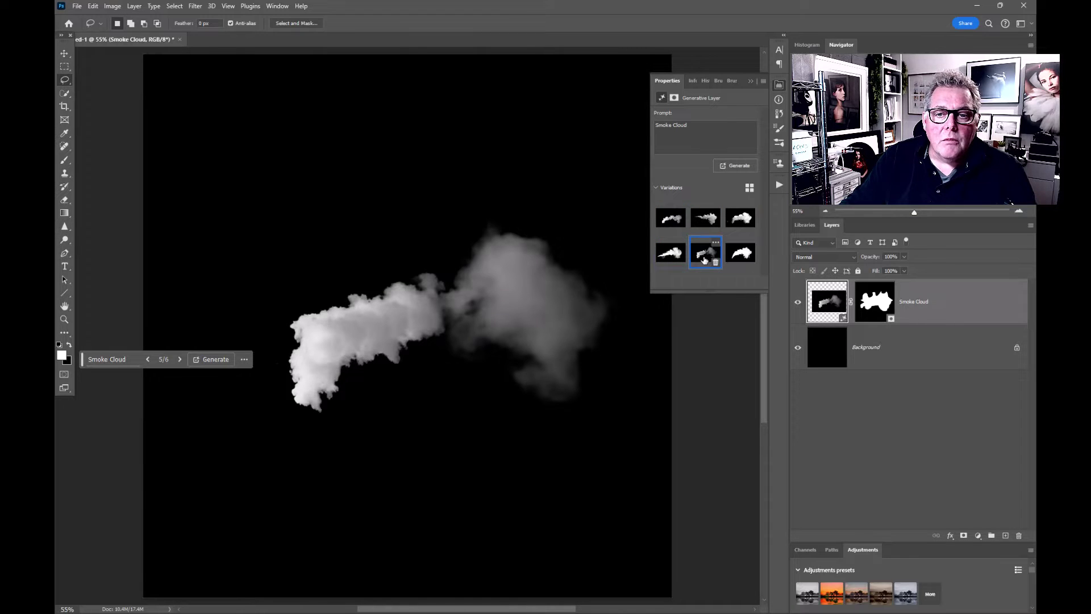
{"action": "left_click", "coordinate": [710, 223]}
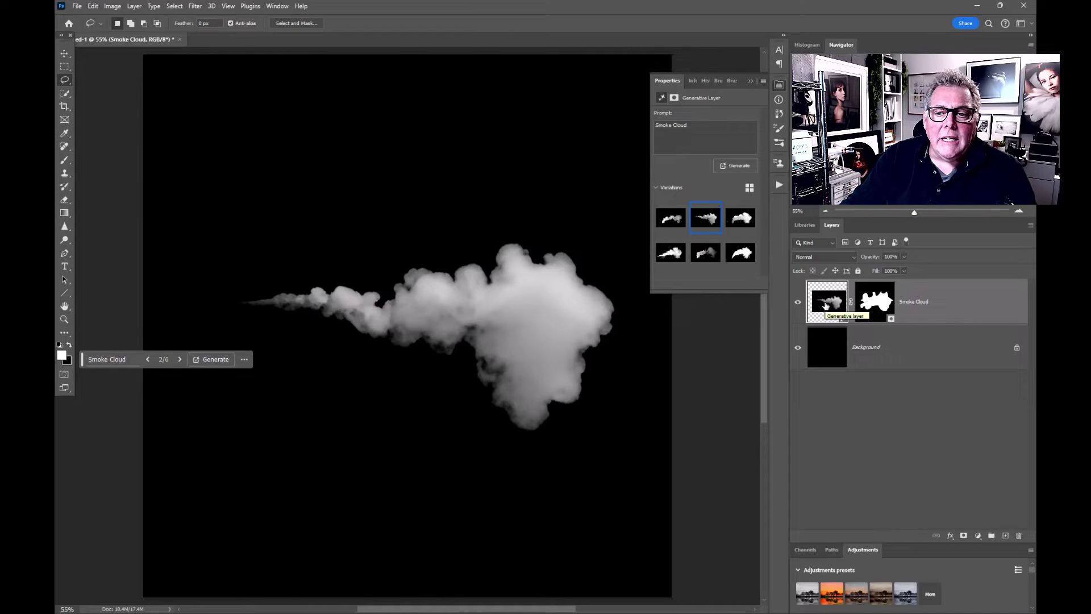
- Add a Gradient Map adjustment layer so the plume renders dark grey on white
{"action": "left_click", "coordinate": [979, 536]}
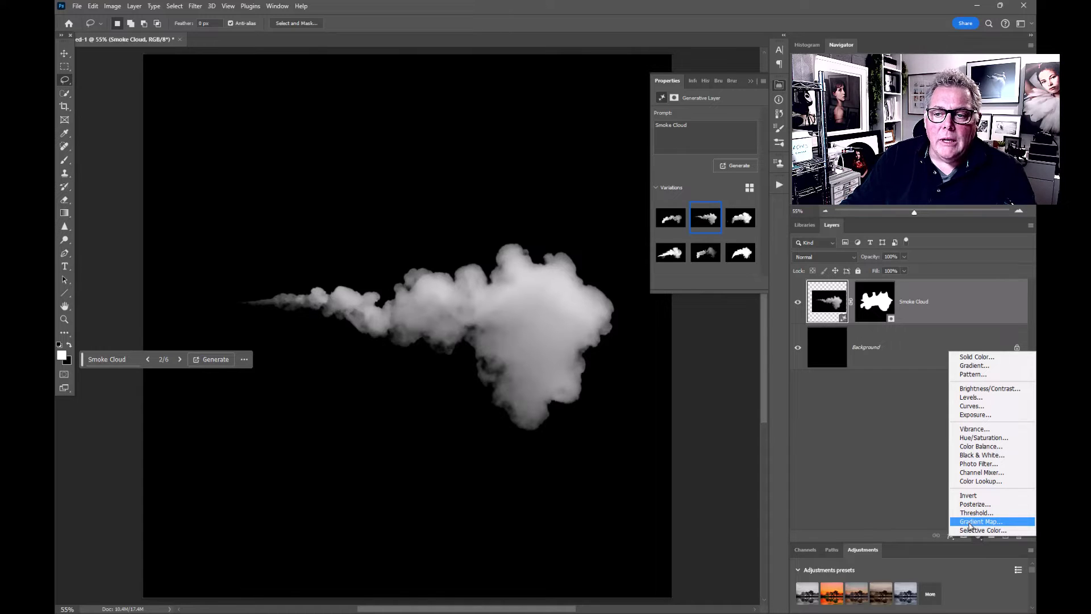
{"action": "left_click", "coordinate": [969, 522]}
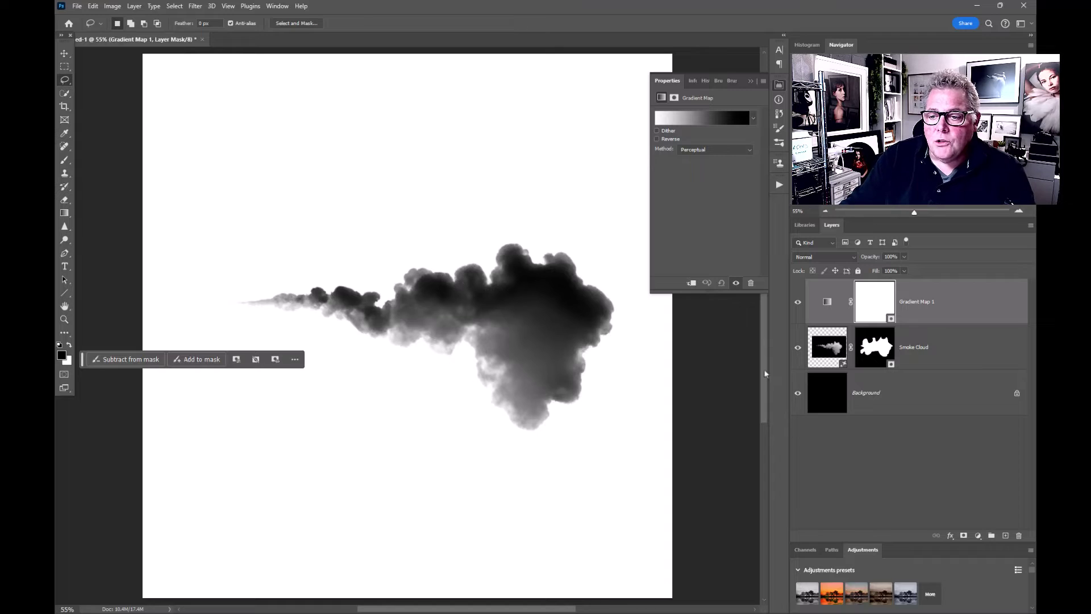
- Add a Levels adjustment with input levels 41, 1.00, 192 to deepen the plume
{"action": "left_click", "coordinate": [979, 536]}
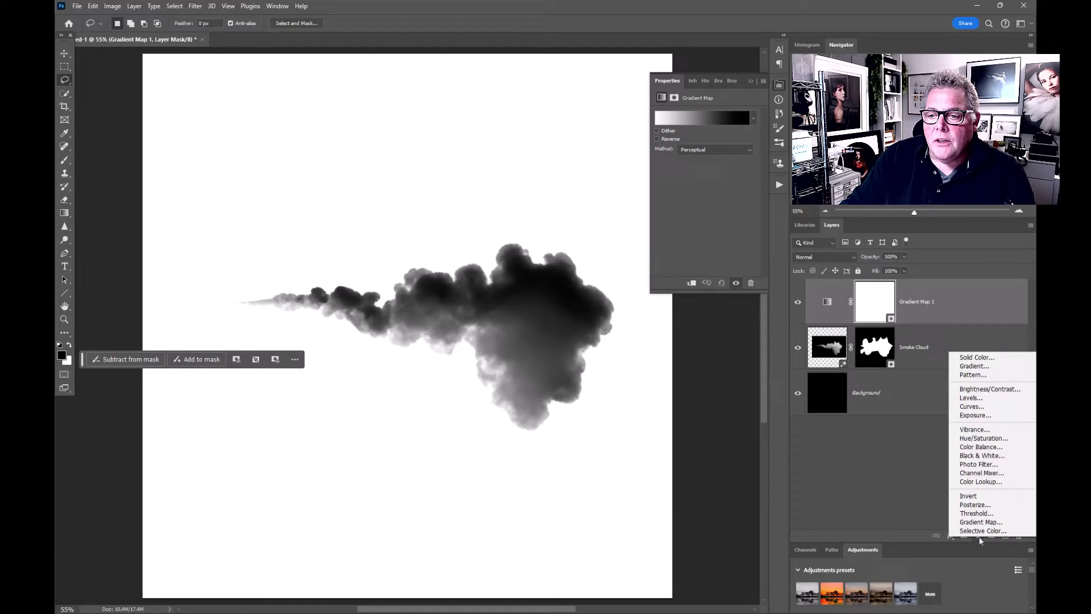
{"action": "left_click", "coordinate": [971, 399]}
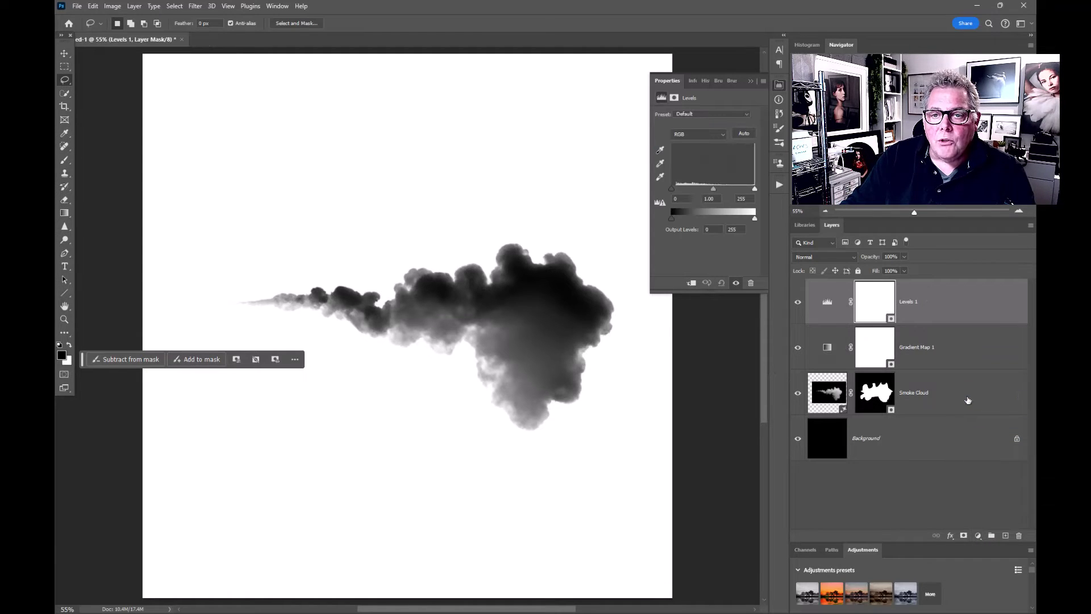
{"action": "left_click_drag", "start_coordinate": [672, 189], "coordinate": [684, 189]}
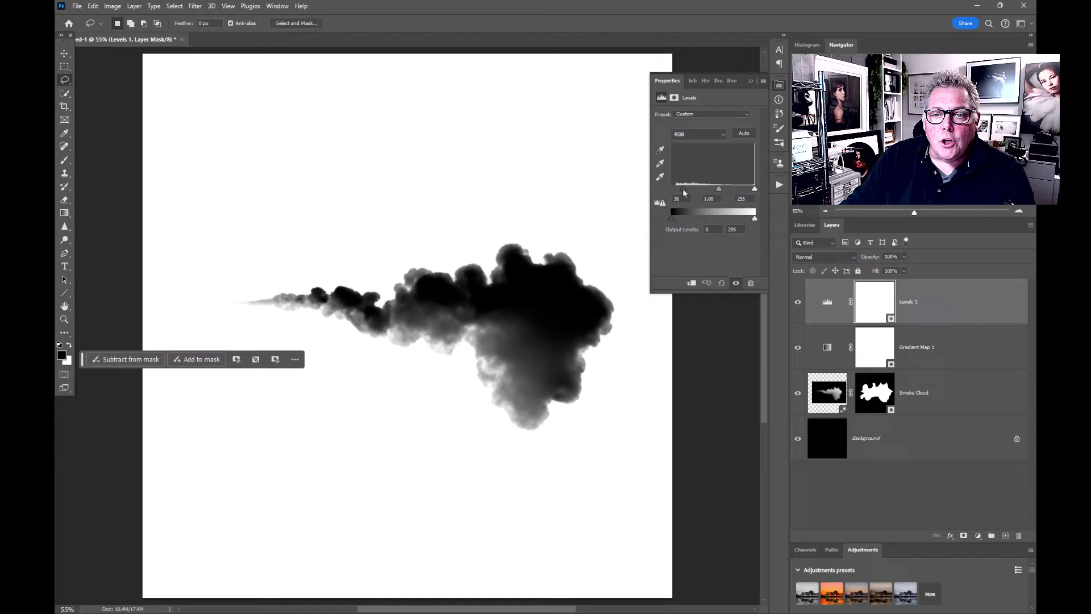
{"action": "left_click_drag", "start_coordinate": [754, 189], "coordinate": [734, 189]}
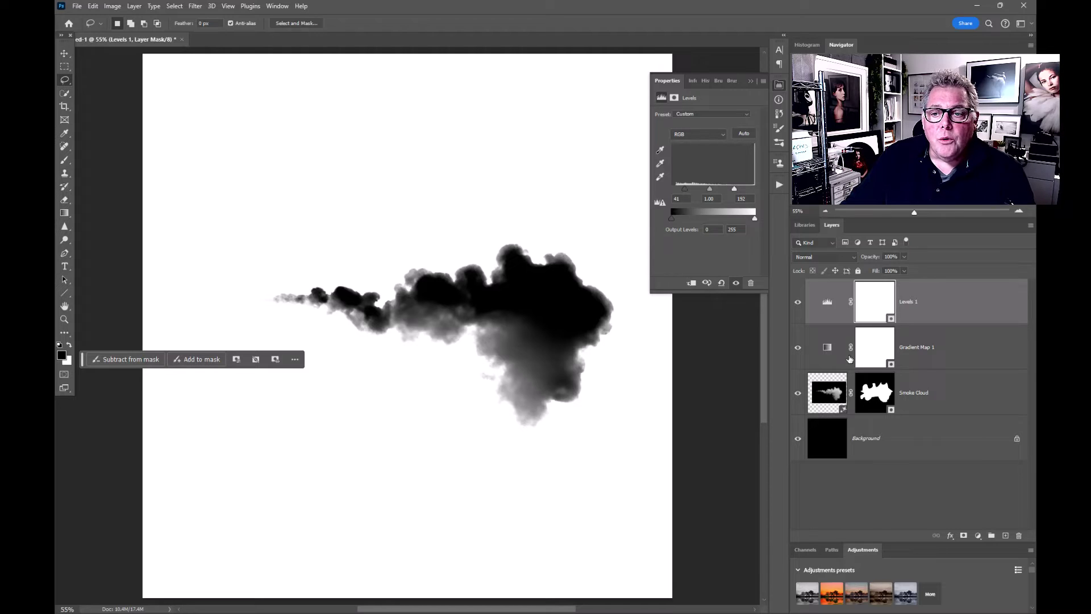
- Define the Smoke Cloud layer as a brush preset named 'Smoke Cloud H1'
{"action": "left_click", "coordinate": [93, 6]}
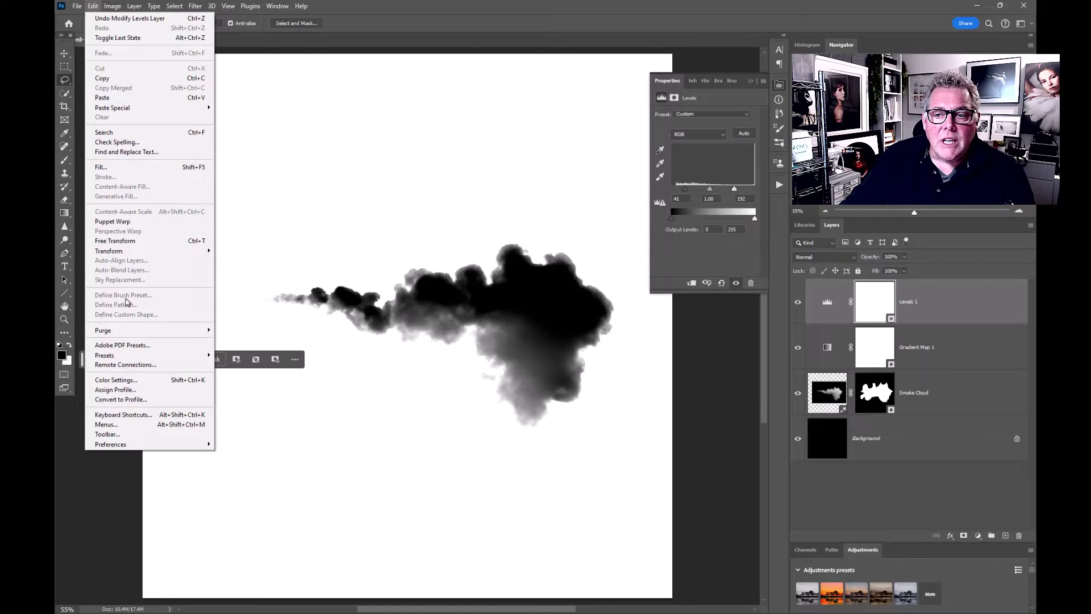
{"action": "left_click", "coordinate": [831, 399]}
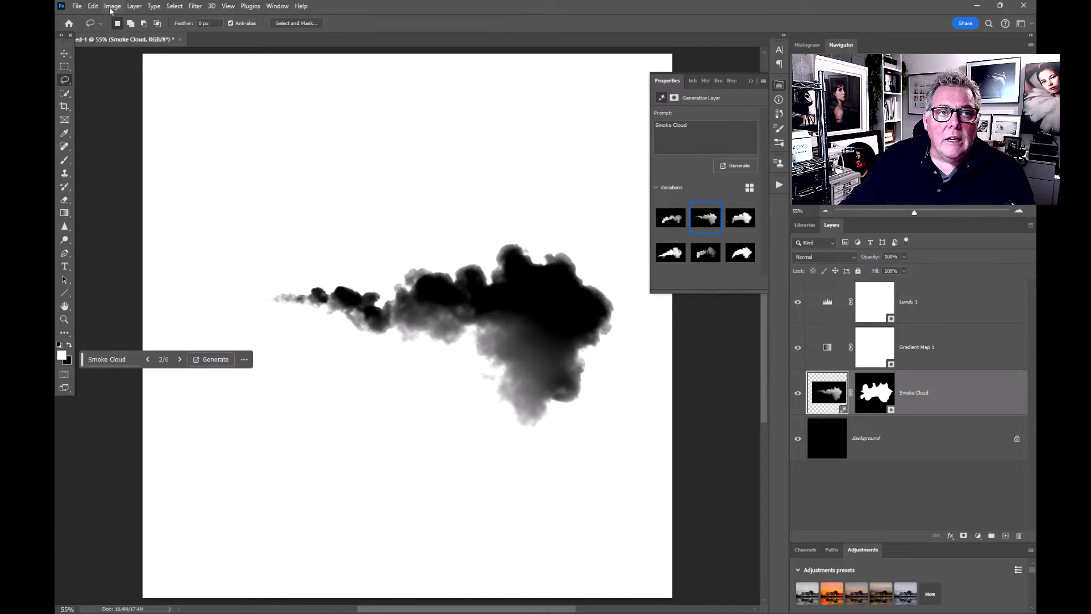
{"action": "left_click", "coordinate": [93, 7]}
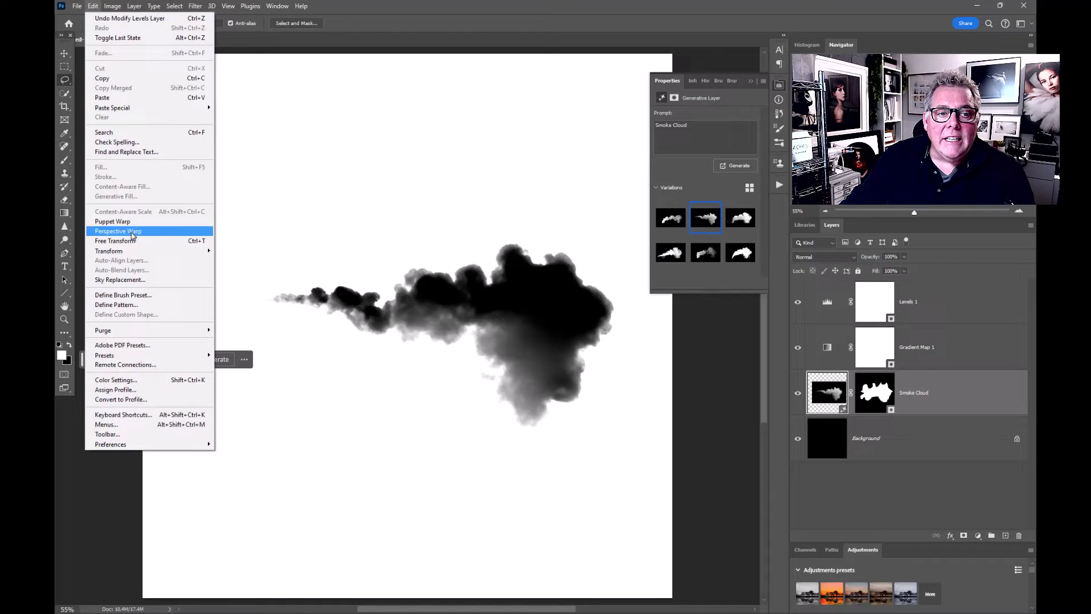
{"action": "left_click", "coordinate": [138, 296]}
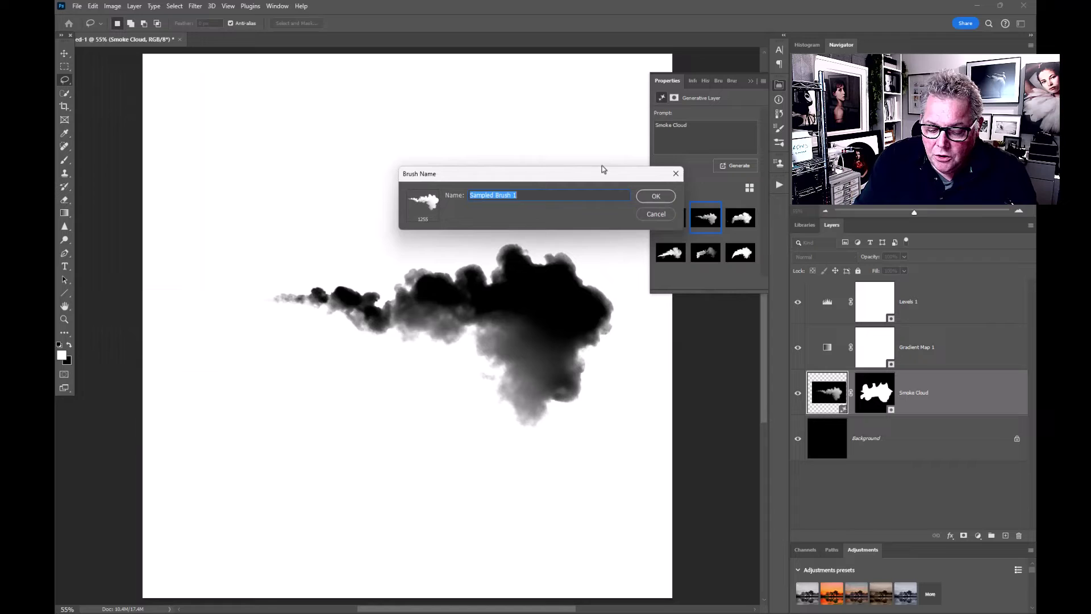
{"action": "type", "text": "Smoke Cloud H1"}
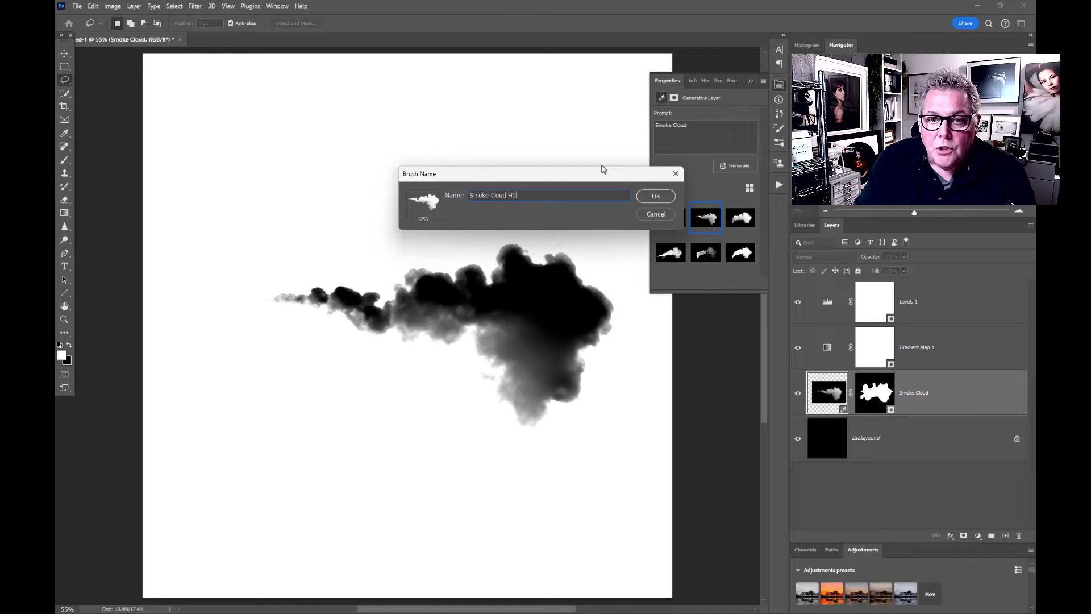
{"action": "left_click", "coordinate": [655, 197]}
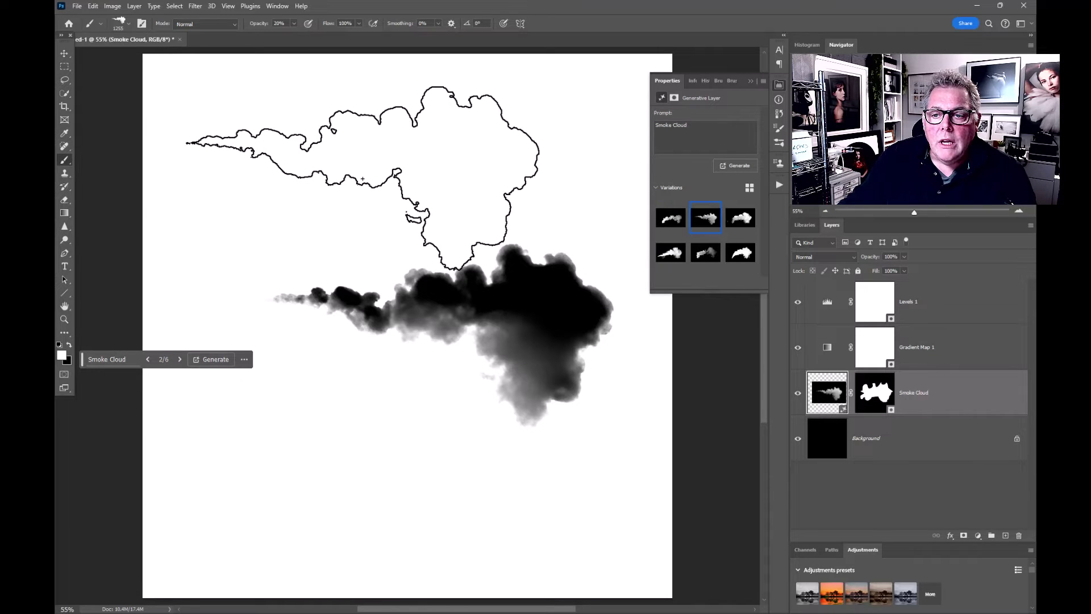
{"action": "left_click", "coordinate": [982, 301]}
- Group the smoke and adjustment layers into Group 1, add a new Layer 1, and hide the group
{"action": "left_click", "coordinate": [961, 477]}
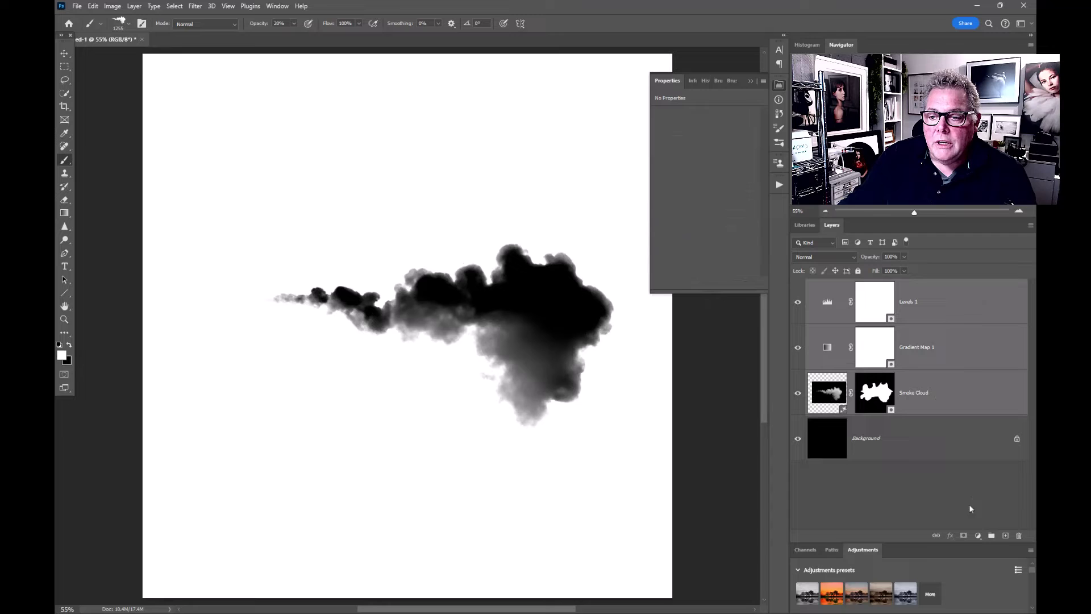
{"action": "left_click", "coordinate": [992, 536]}
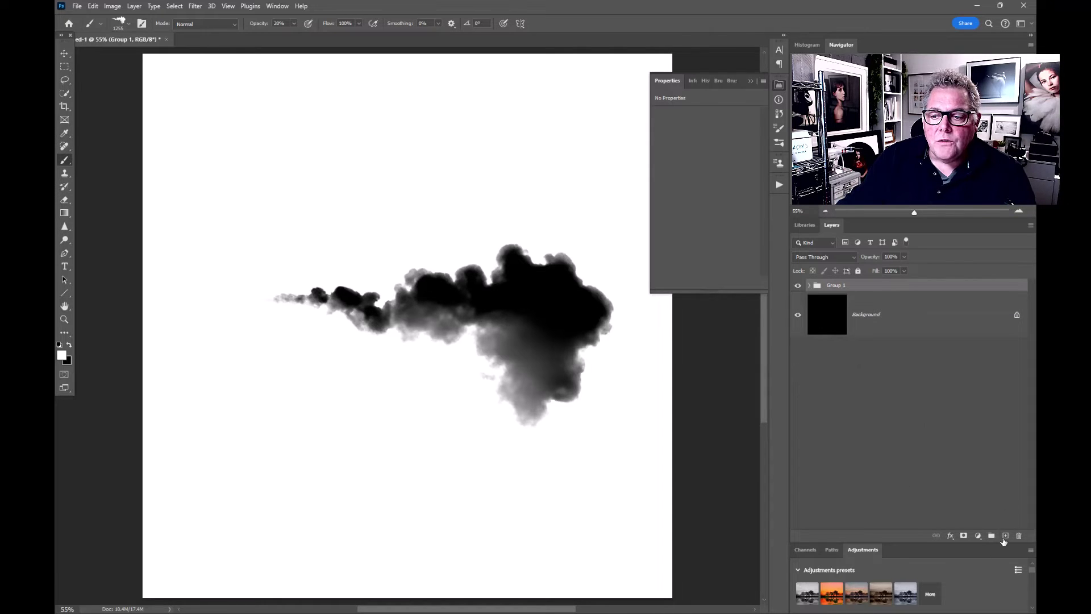
{"action": "left_click", "coordinate": [1006, 535]}
{"action": "mouse_move", "coordinate": [210, 148]}
{"action": "left_mouse_down"}
{"action": "mouse_move", "coordinate": [477, 267]}
{"action": "mouse_move", "coordinate": [377, 172]}
{"action": "mouse_move", "coordinate": [394, 197]}
{"action": "mouse_move", "coordinate": [920, 338]}
{"action": "mouse_move", "coordinate": [919, 350]}
{"action": "left_mouse_up"}
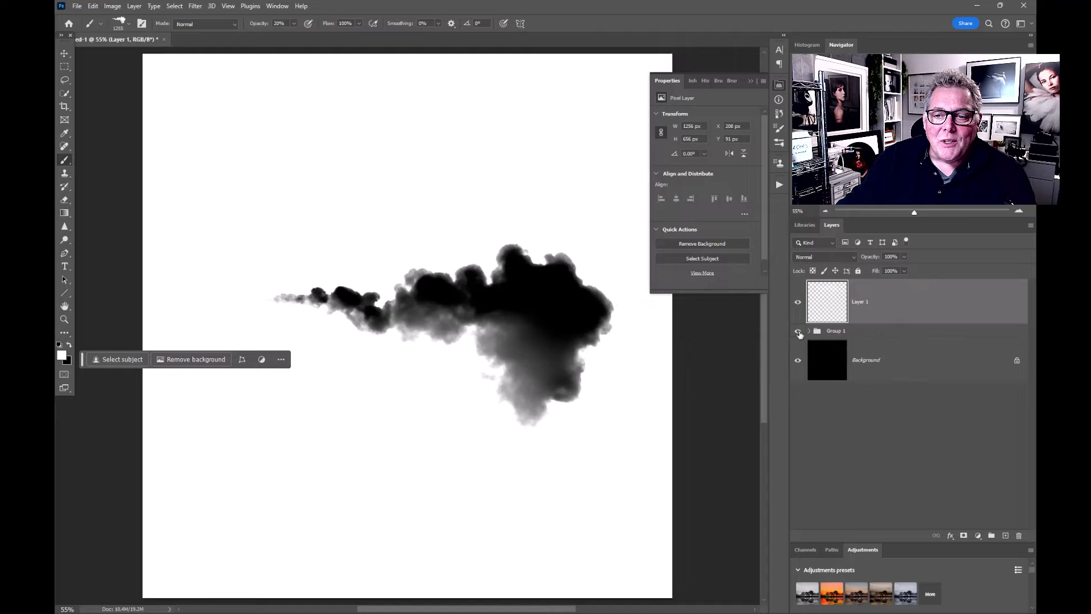
{"action": "left_click", "coordinate": [797, 330]}
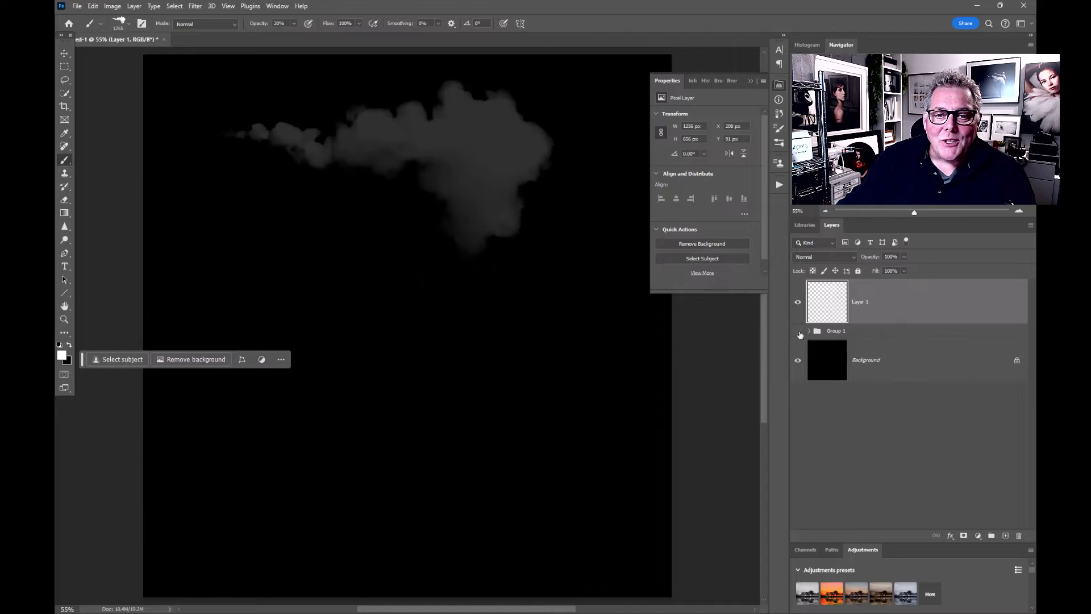
- Stamp a second smoke cloud lower down and a brighter 70% cloud across the middle
{"action": "left_click", "coordinate": [408, 410]}
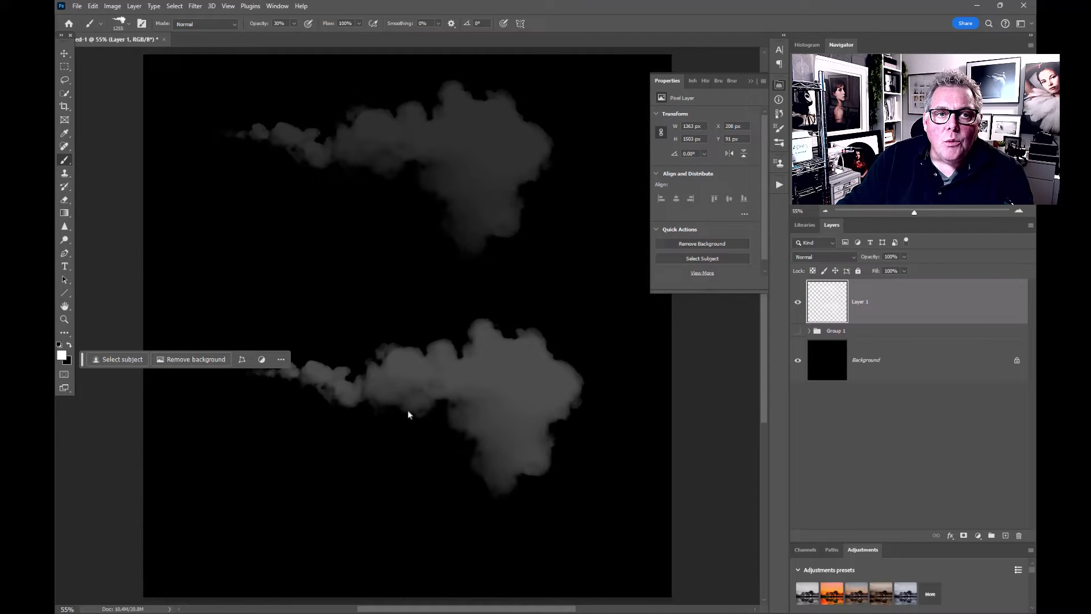
{"action": "key", "text": "7"}
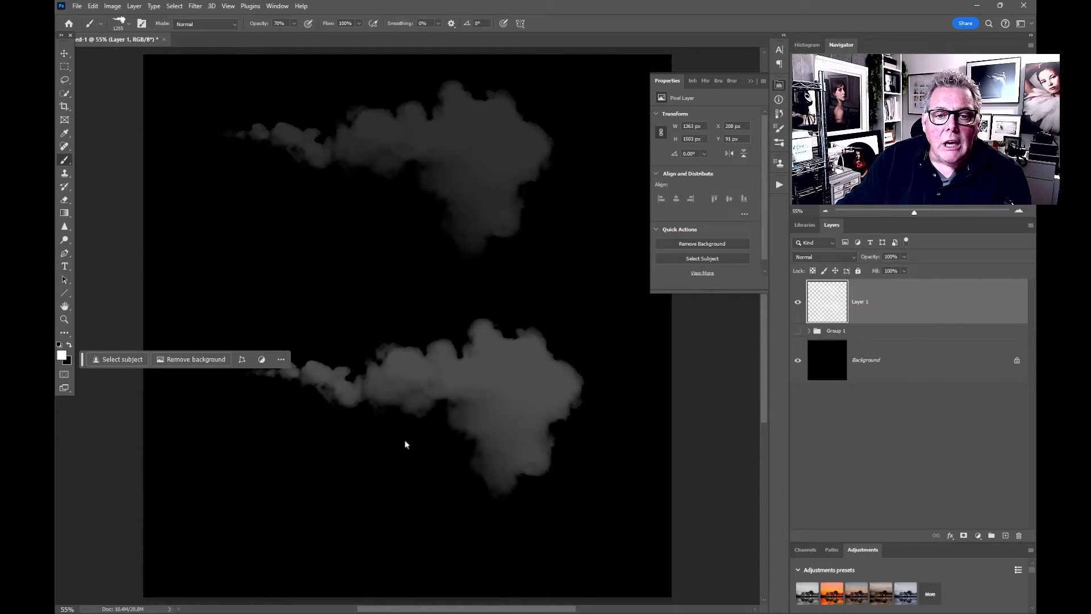
{"action": "left_click", "coordinate": [474, 299]}
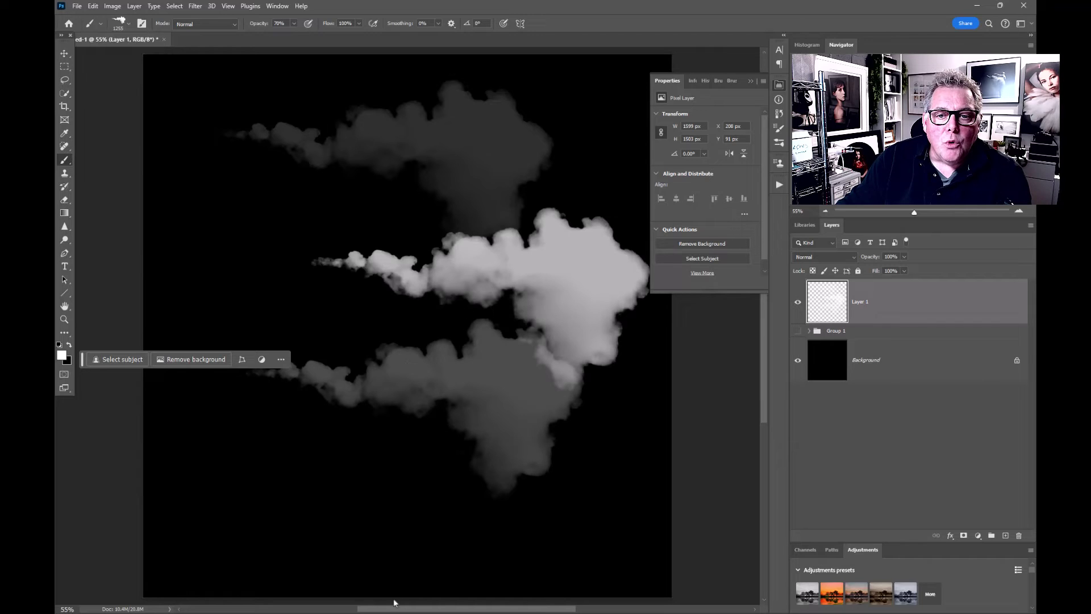
{"action": "scroll", "coordinate": [409, 489], "scroll_direction": "up", "scroll_amount": 5}
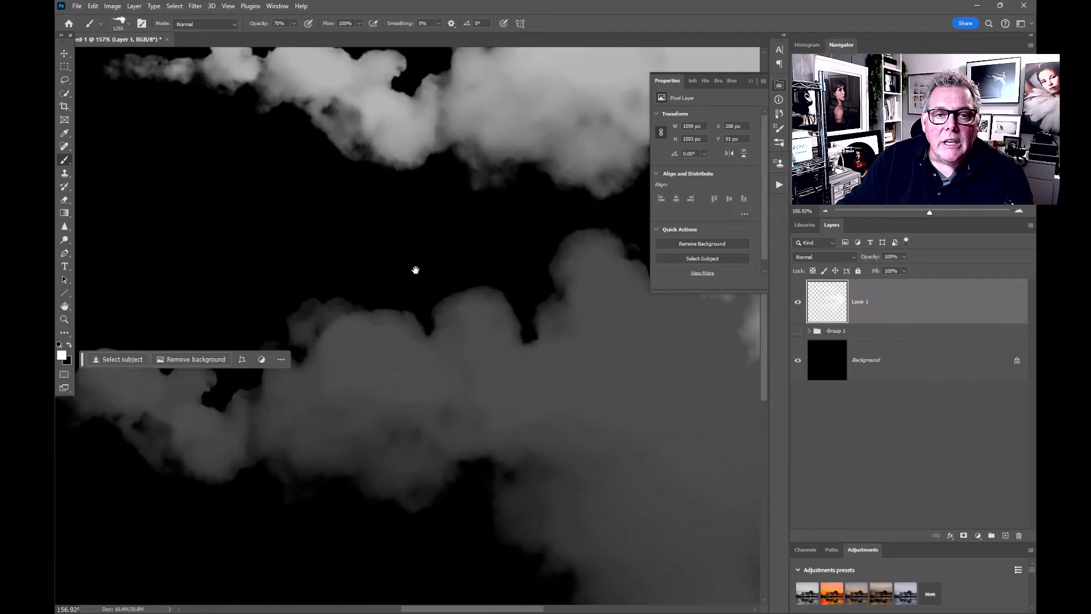
{"action": "left_click_drag", "start_coordinate": [414, 267], "coordinate": [343, 465]}
{"action": "key", "text": "ctrl+alt+2"}
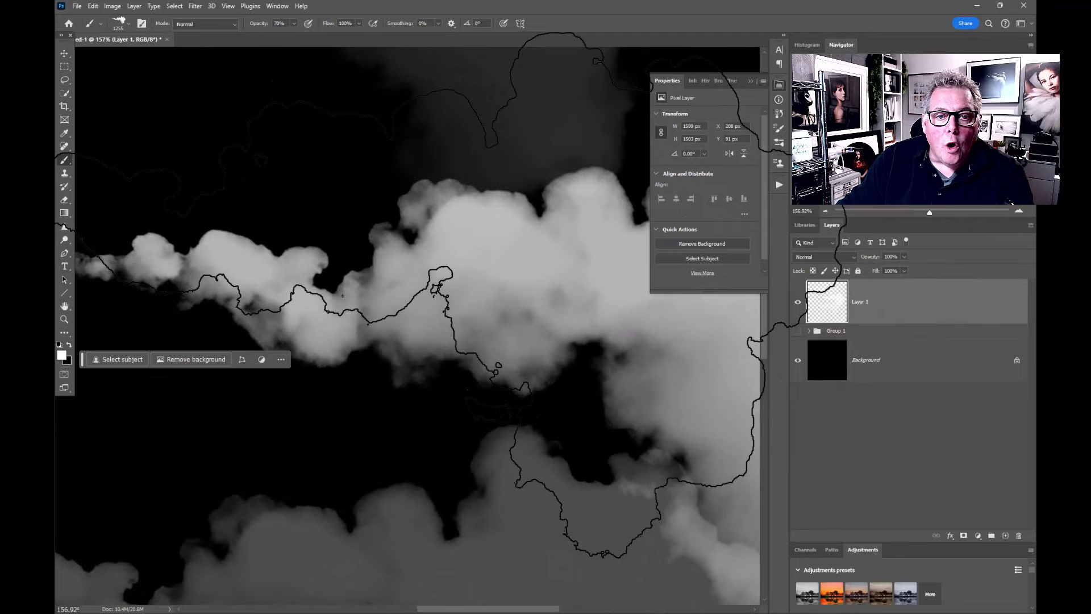
{"action": "scroll", "coordinate": [328, 400], "scroll_direction": "down", "scroll_amount": 5}
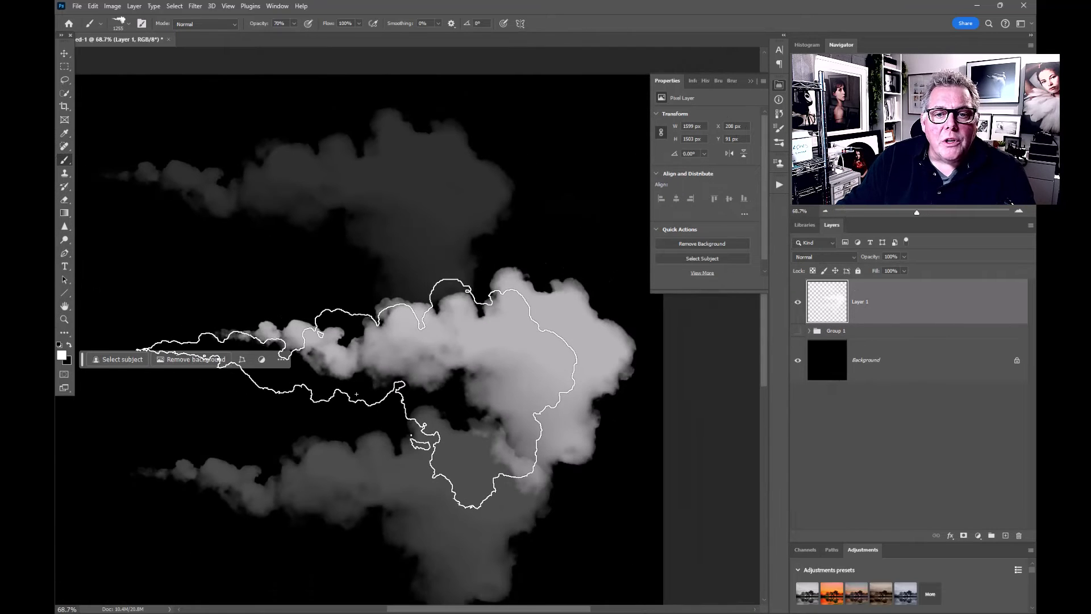
{"action": "key", "text": "ctrl+d"}
{"action": "left_click_drag", "start_coordinate": [328, 400], "coordinate": [414, 360]}
{"action": "key", "text": "ctrl+alt+2"}
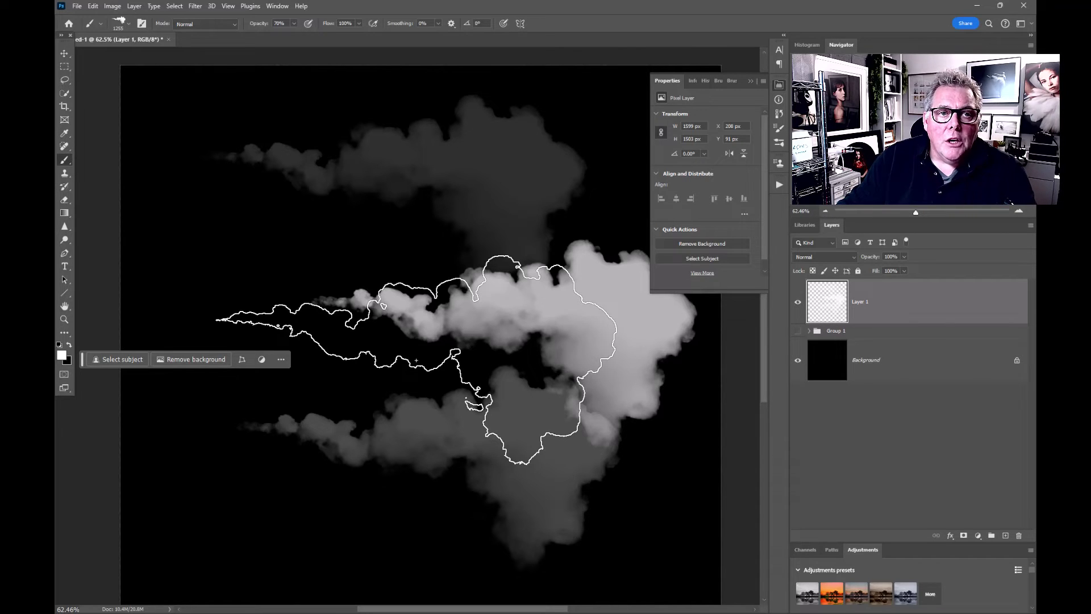
{"action": "left_click_drag", "start_coordinate": [416, 360], "coordinate": [203, 49]}
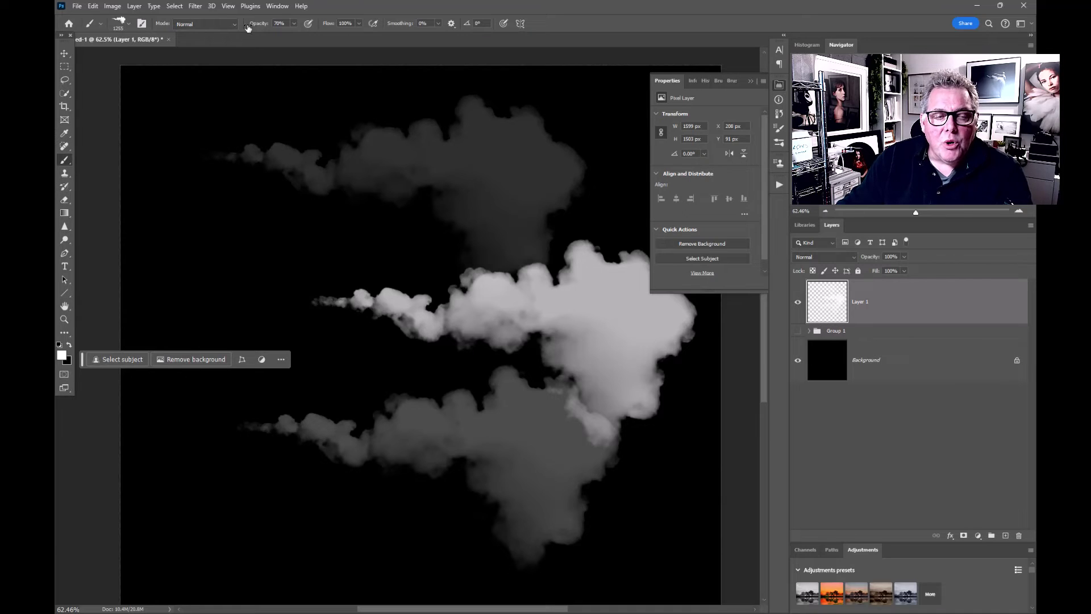
- Stamp a bright 100%-opacity smoke cloud onto Layer 1, then hide Layer 1
{"action": "key", "text": "2"}
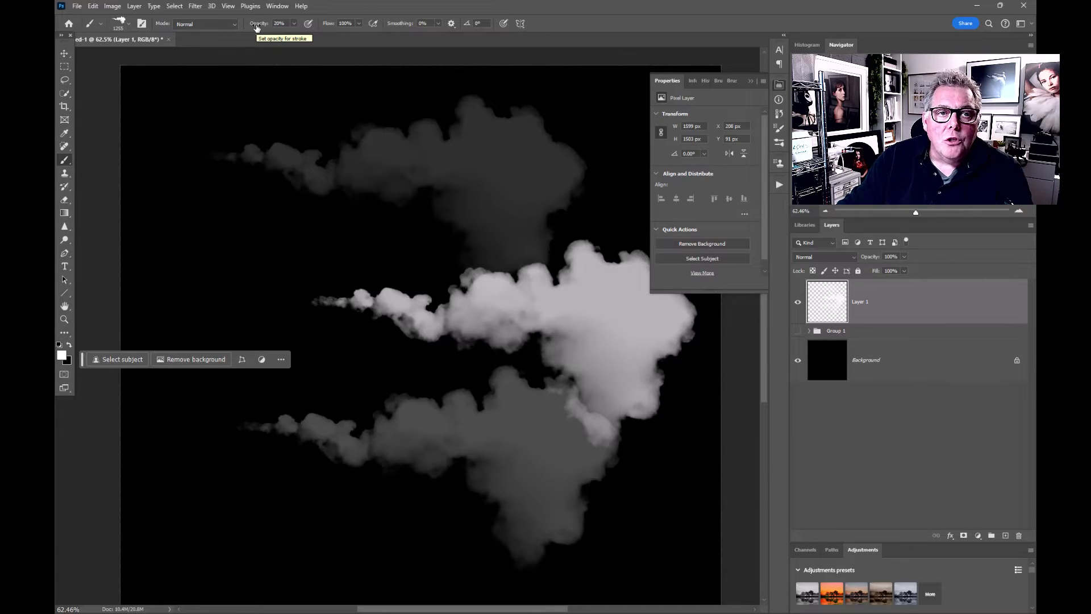
{"action": "key", "text": "5"}
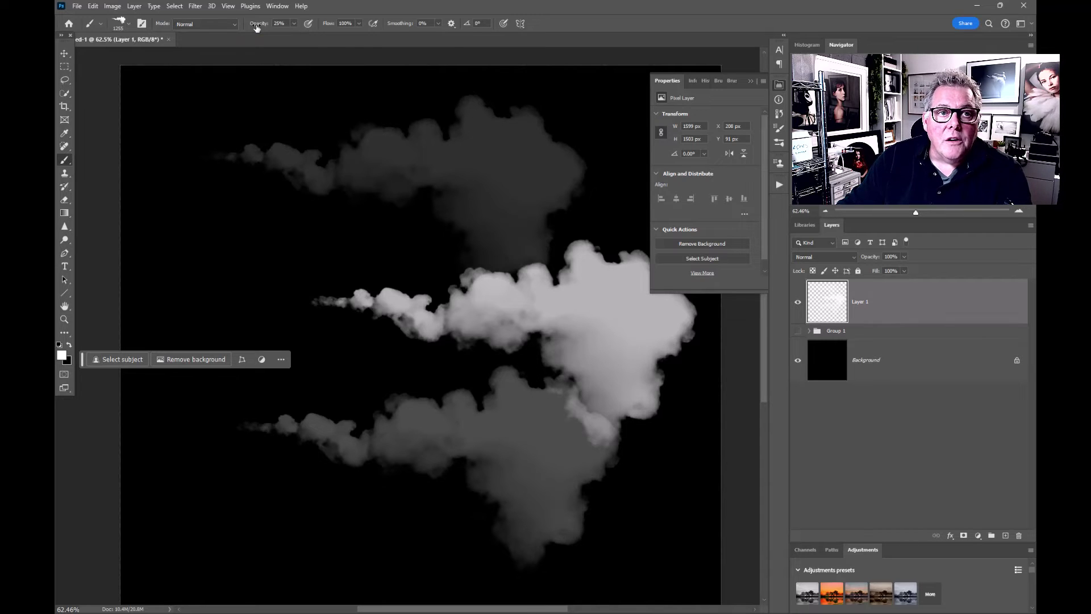
{"action": "key", "text": "0"}
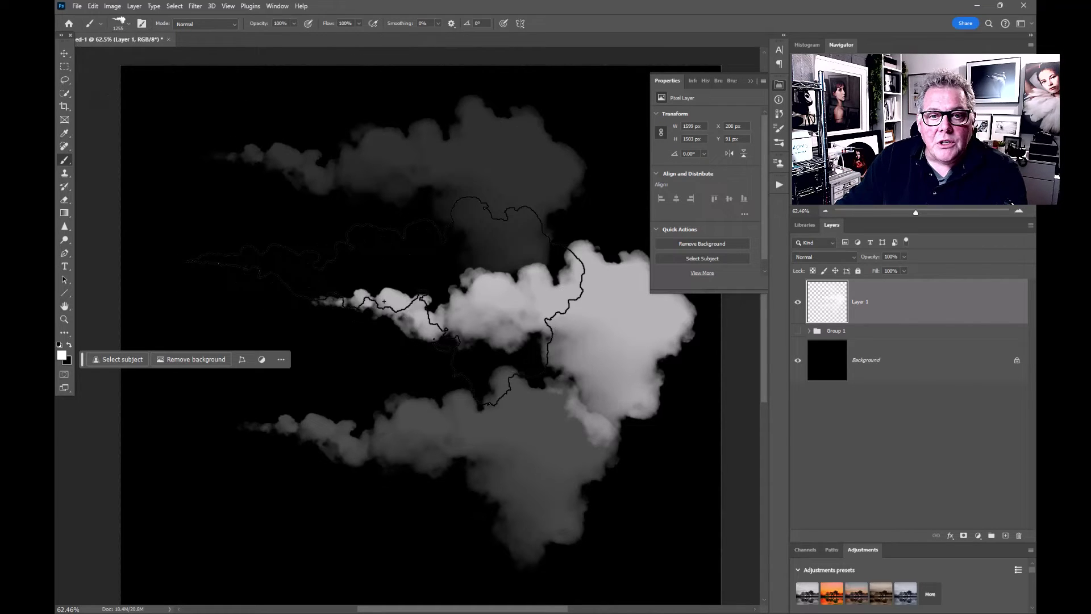
{"action": "left_click", "coordinate": [384, 301]}
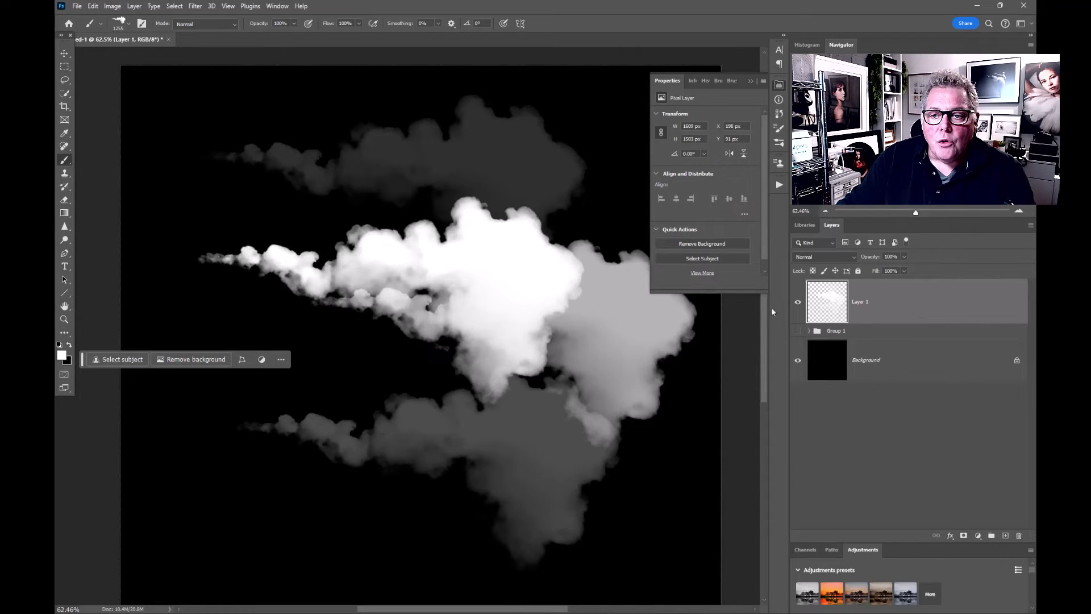
{"action": "left_click", "coordinate": [798, 305]}
- Show and expand Group 1, then set the Smoke Cloud layer to variation 1/6
{"action": "left_click", "coordinate": [798, 331]}
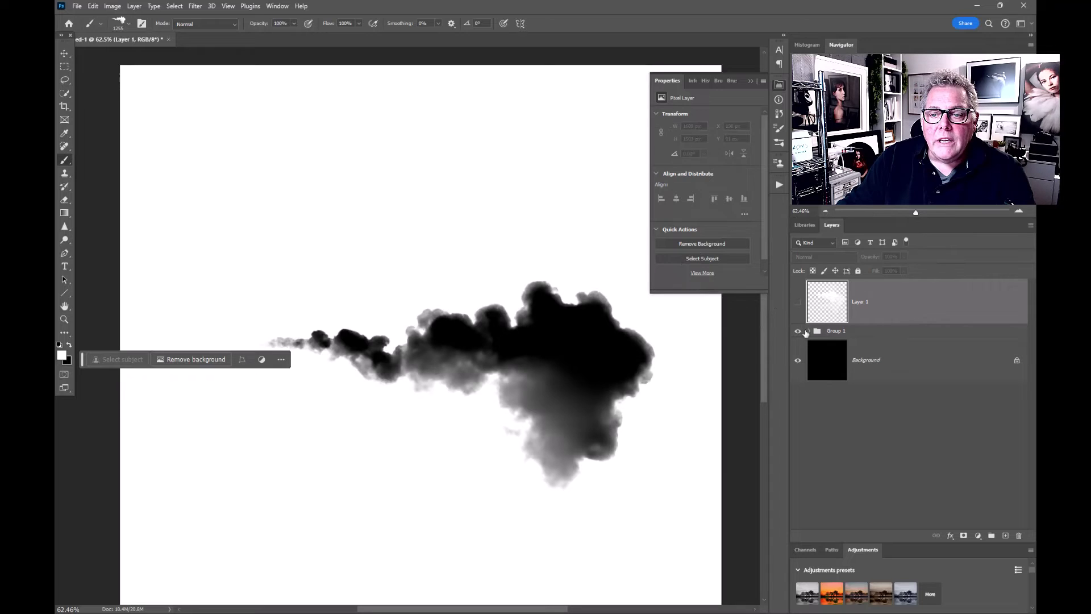
{"action": "left_click", "coordinate": [807, 332]}
{"action": "left_click", "coordinate": [808, 332]}
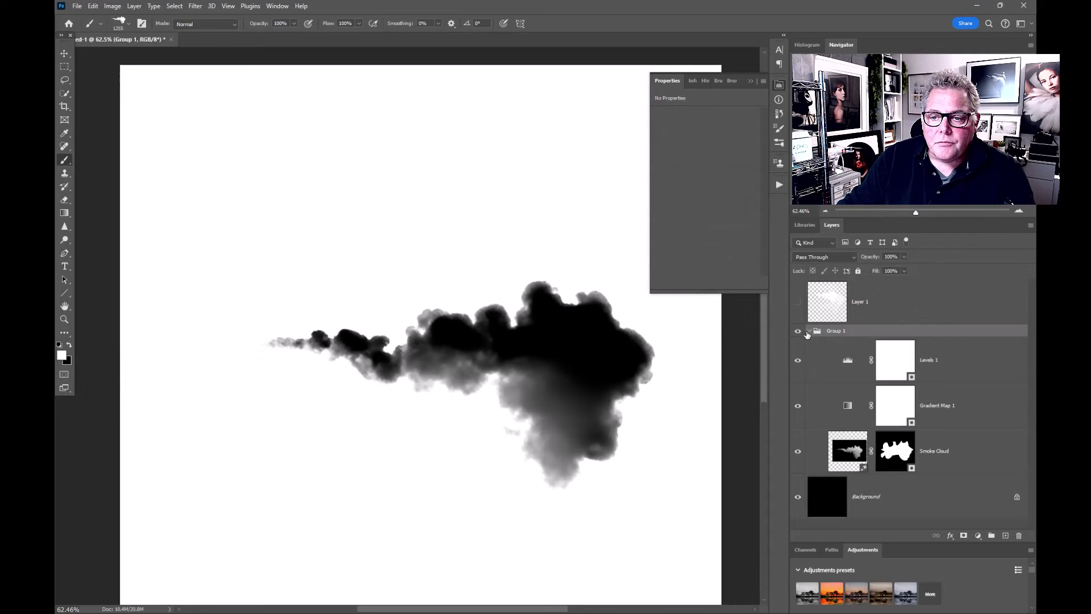
{"action": "left_click", "coordinate": [851, 457]}
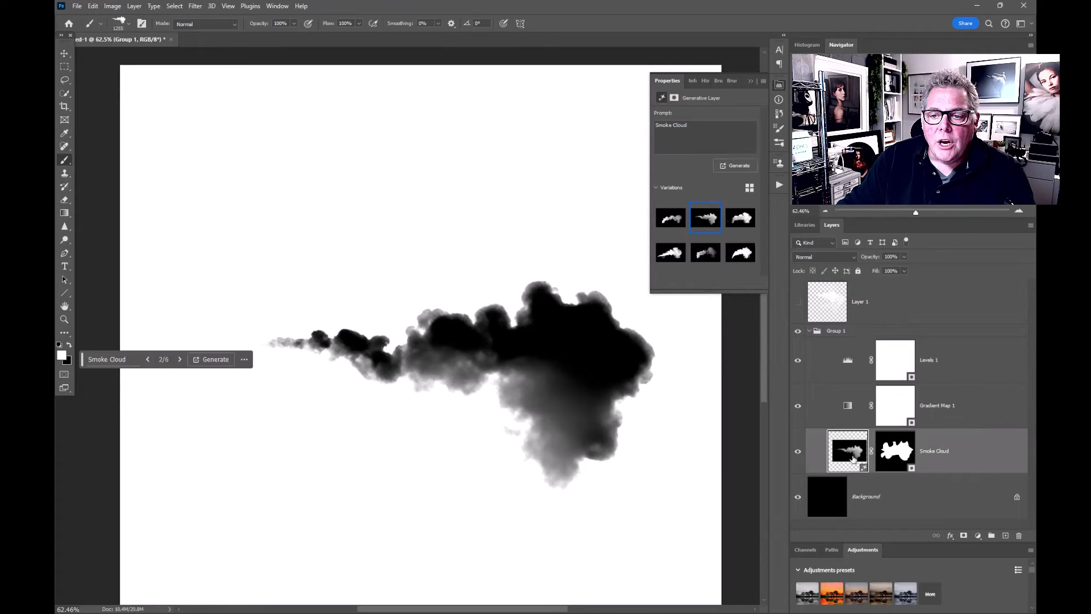
{"action": "left_click", "coordinate": [747, 226]}
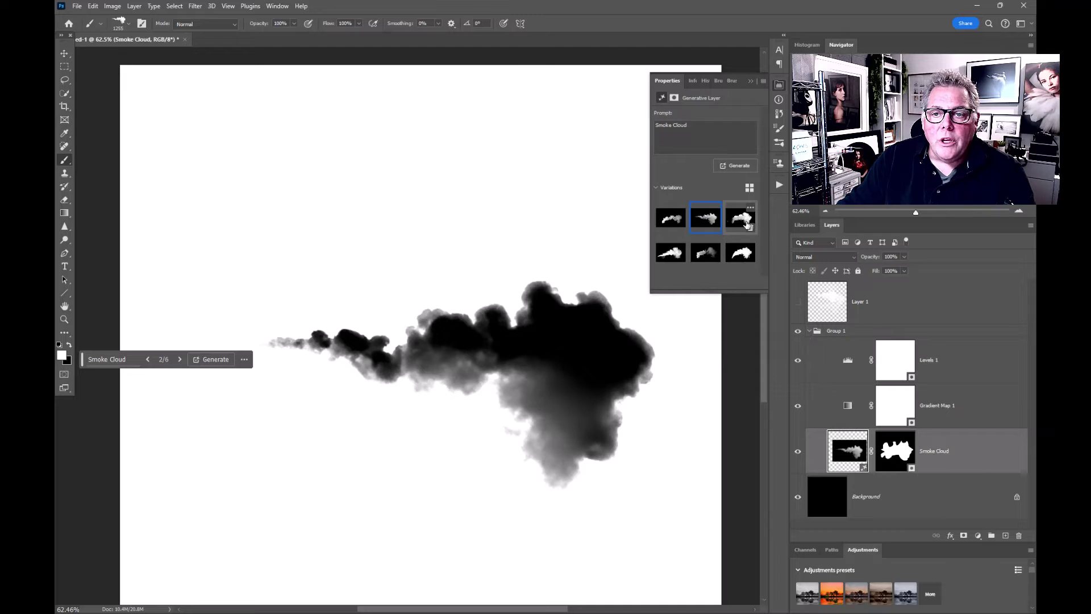
{"action": "left_click", "coordinate": [741, 253]}
{"action": "left_click", "coordinate": [675, 257]}
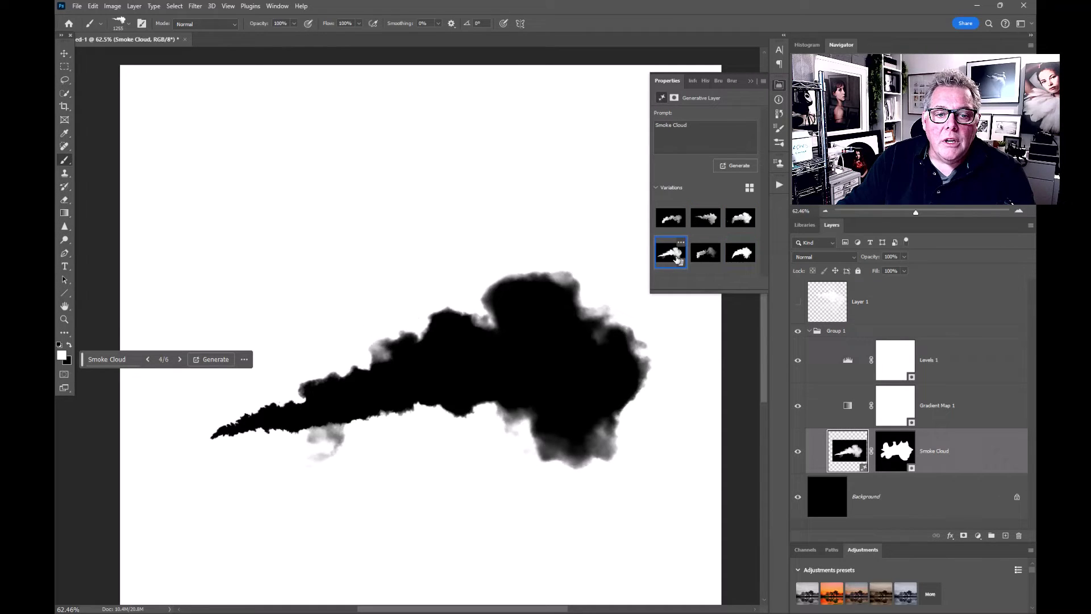
{"action": "left_click", "coordinate": [671, 224]}
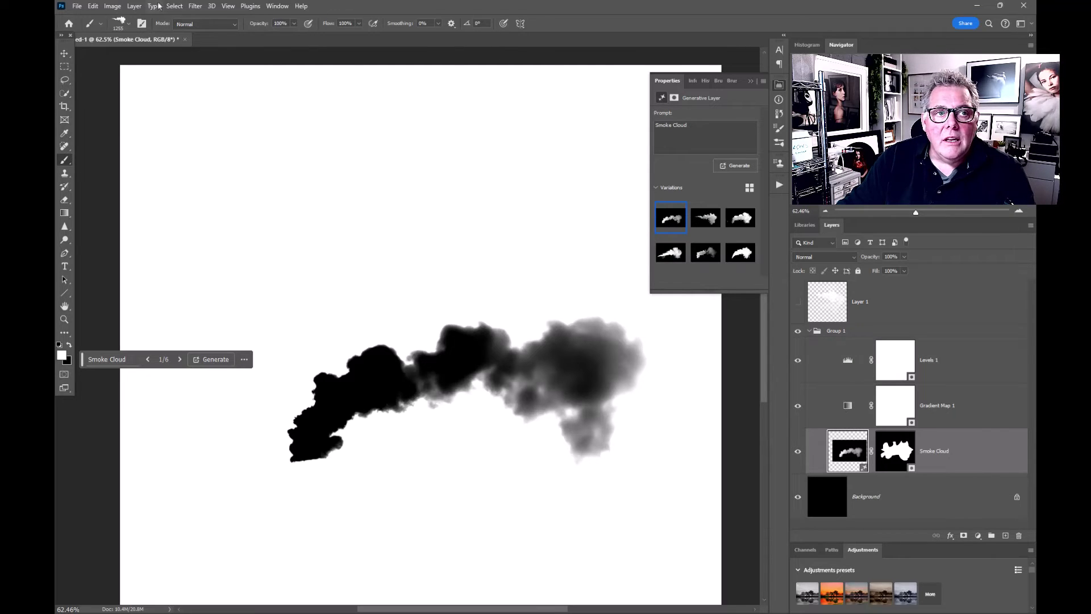
{"action": "left_click", "coordinate": [94, 7]}
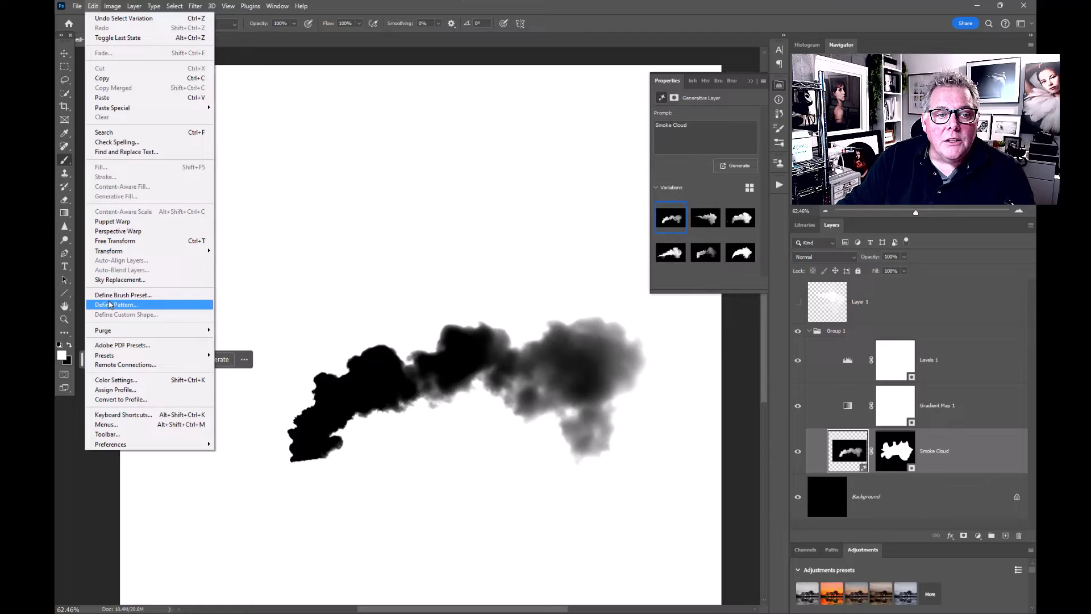
- Define the horizontal smoke plume as a brush preset named 'Smoke Cloud H2'
{"action": "left_click", "coordinate": [108, 295]}
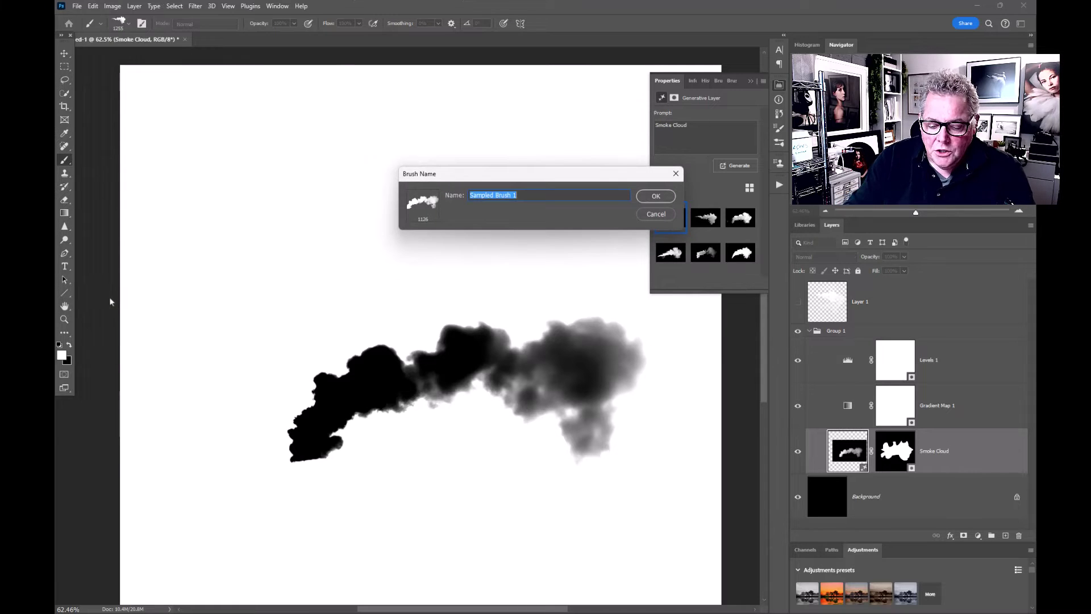
{"action": "type", "text": "Smoke Cloud"}
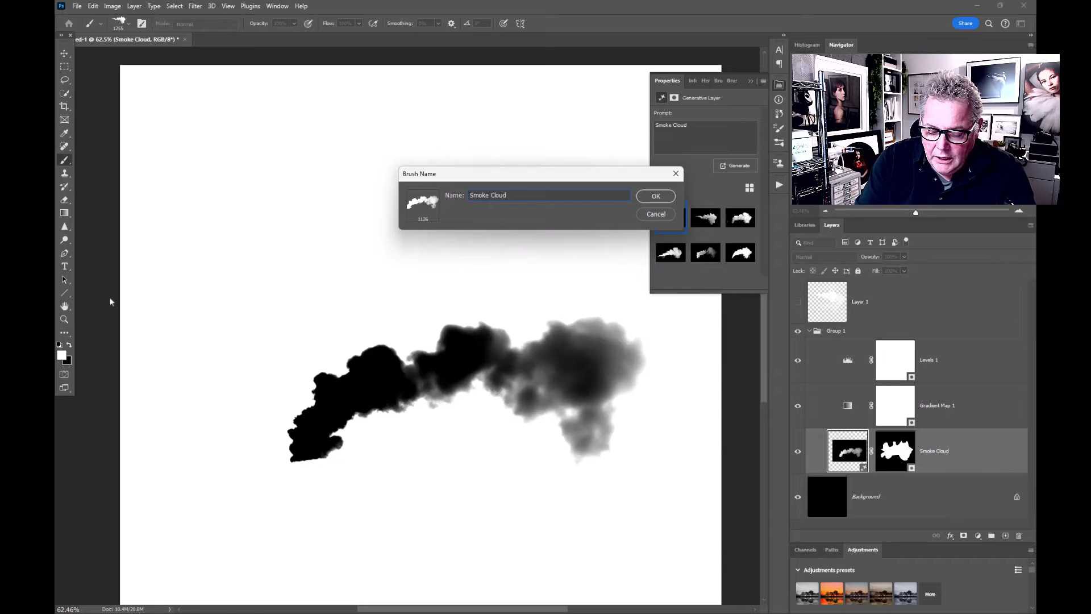
{"action": "type", "text": " H2"}
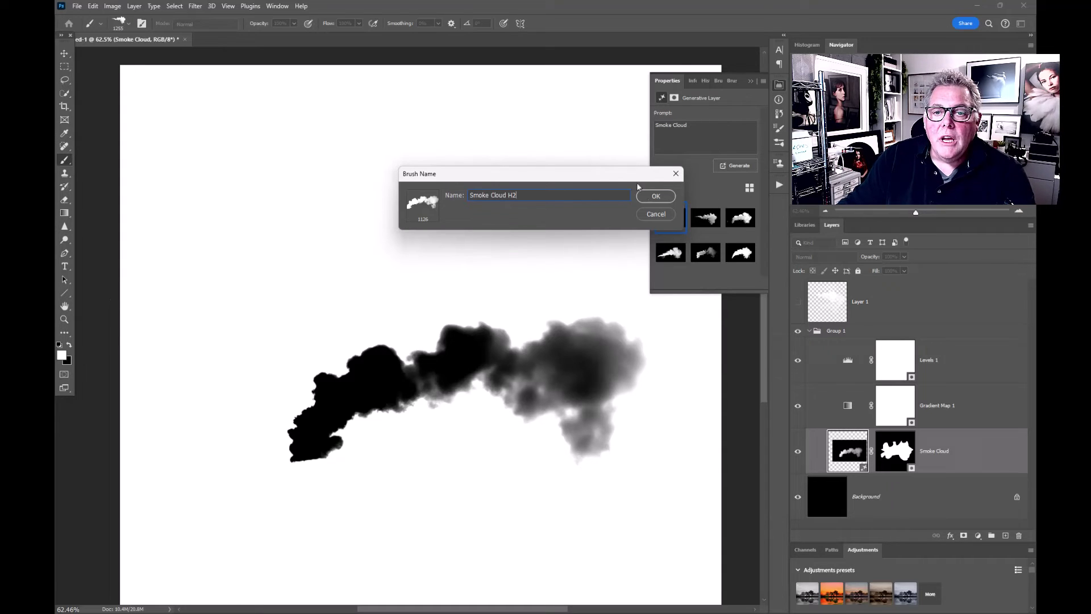
{"action": "left_click", "coordinate": [655, 196]}
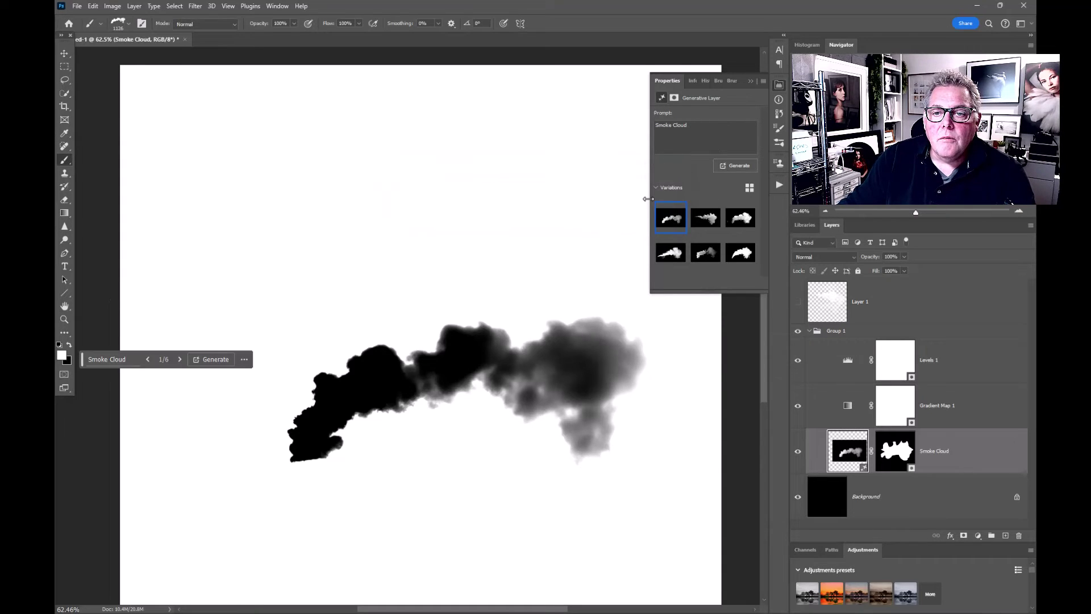
- Hide the Smoke Cloud layer and lasso a tall curving area on the canvas
{"action": "left_click", "coordinate": [798, 453]}
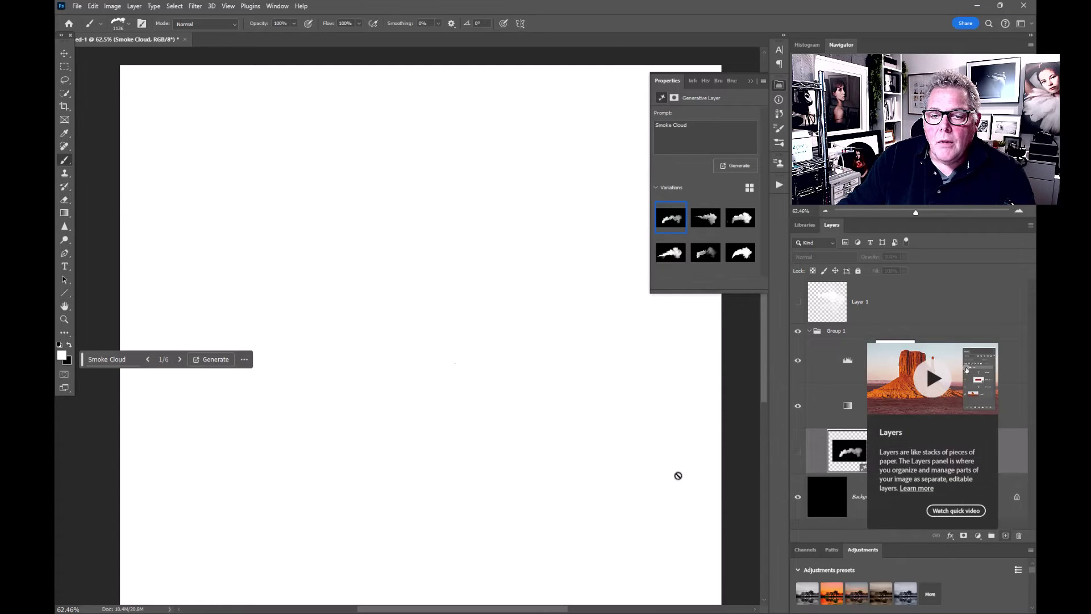
{"action": "left_click", "coordinate": [64, 80]}
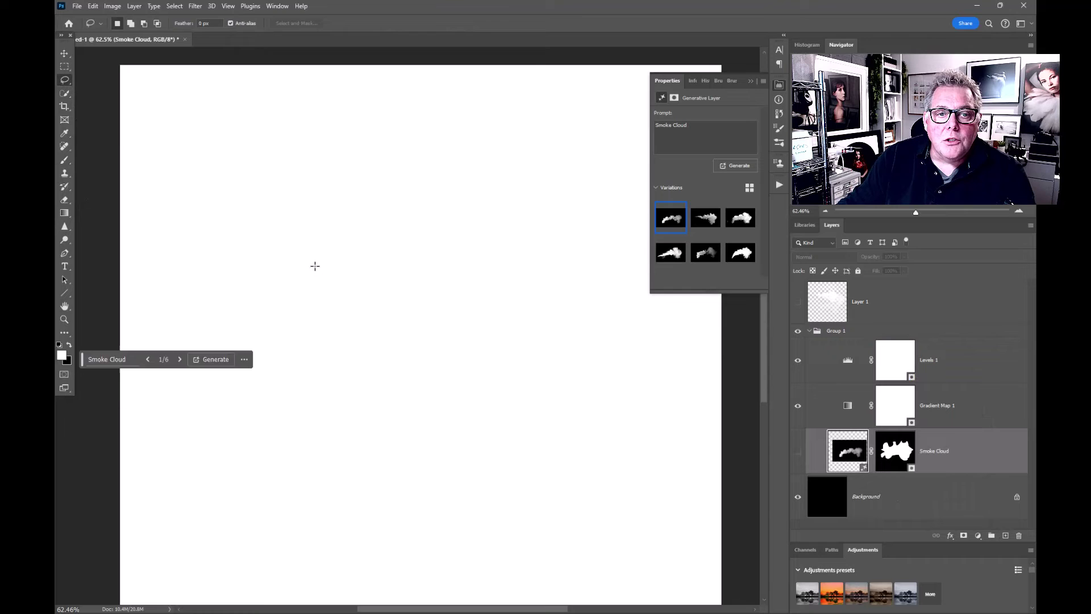
{"action": "mouse_move", "coordinate": [315, 266]}
{"action": "left_mouse_down"}
{"action": "mouse_move", "coordinate": [411, 154]}
{"action": "mouse_move", "coordinate": [493, 169]}
{"action": "mouse_move", "coordinate": [504, 273]}
{"action": "mouse_move", "coordinate": [366, 298]}
{"action": "mouse_move", "coordinate": [403, 404]}
{"action": "mouse_move", "coordinate": [474, 517]}
{"action": "mouse_move", "coordinate": [443, 553]}
{"action": "mouse_move", "coordinate": [393, 514]}
{"action": "mouse_move", "coordinate": [314, 323]}
{"action": "mouse_move", "coordinate": [312, 263]}
{"action": "left_mouse_up"}
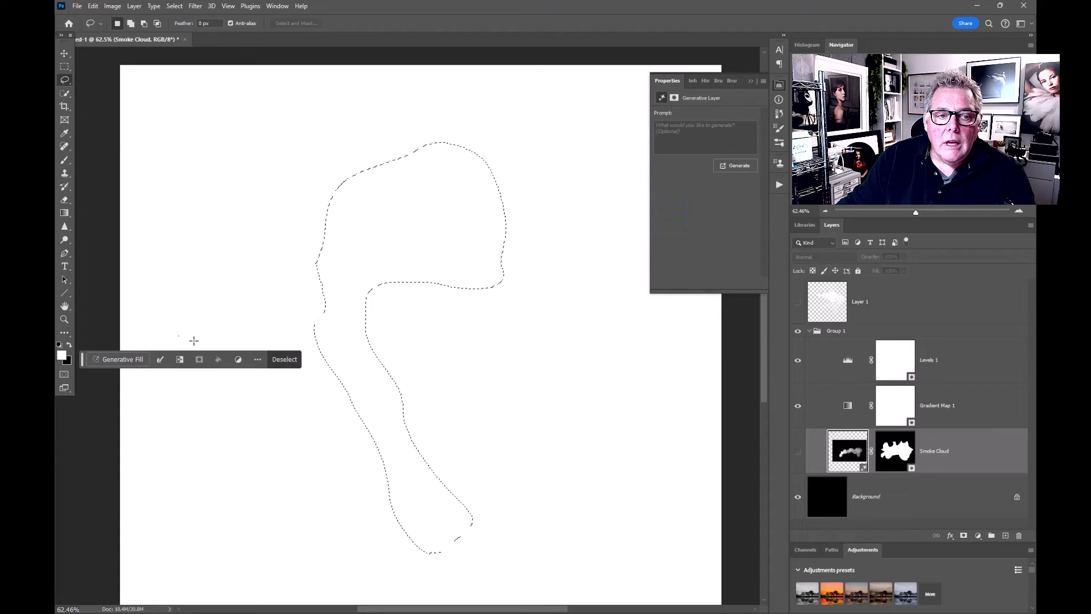
- Generative Fill the lassoed area with 'Smoke Cloud', compare variation 3, and keep variation 1
{"action": "left_click", "coordinate": [131, 359]}
{"action": "type", "text": "S"}
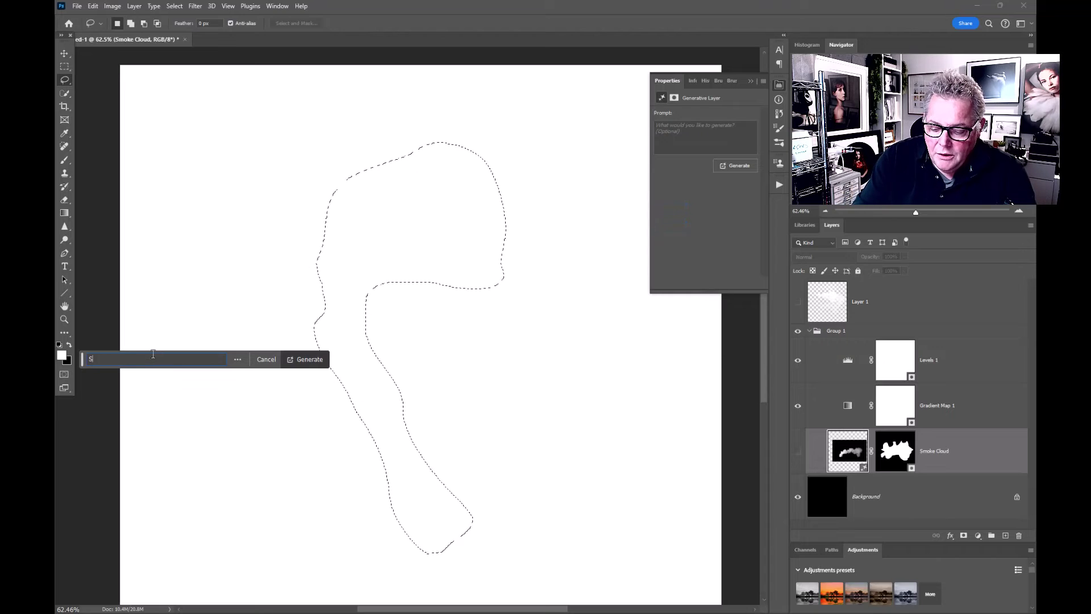
{"action": "type", "text": "moke Cl"}
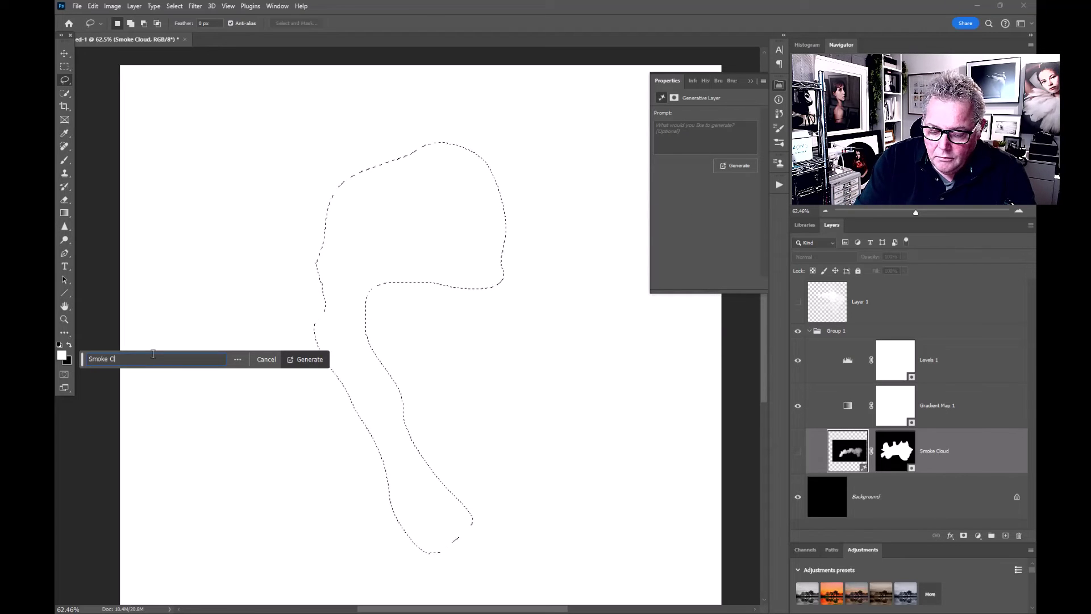
{"action": "type", "text": "oud"}
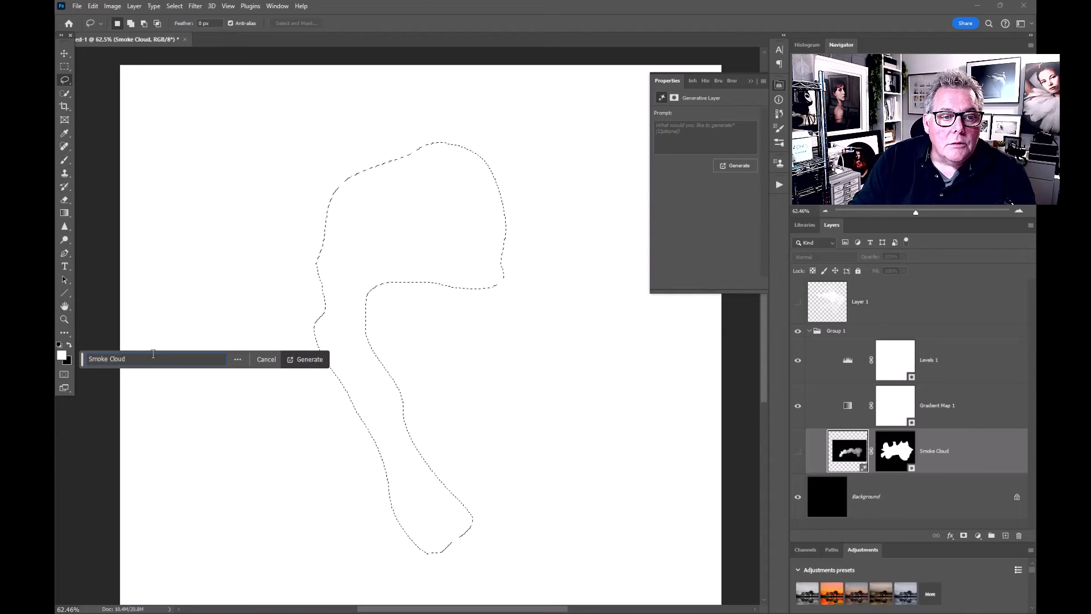
{"action": "key", "text": "Return"}
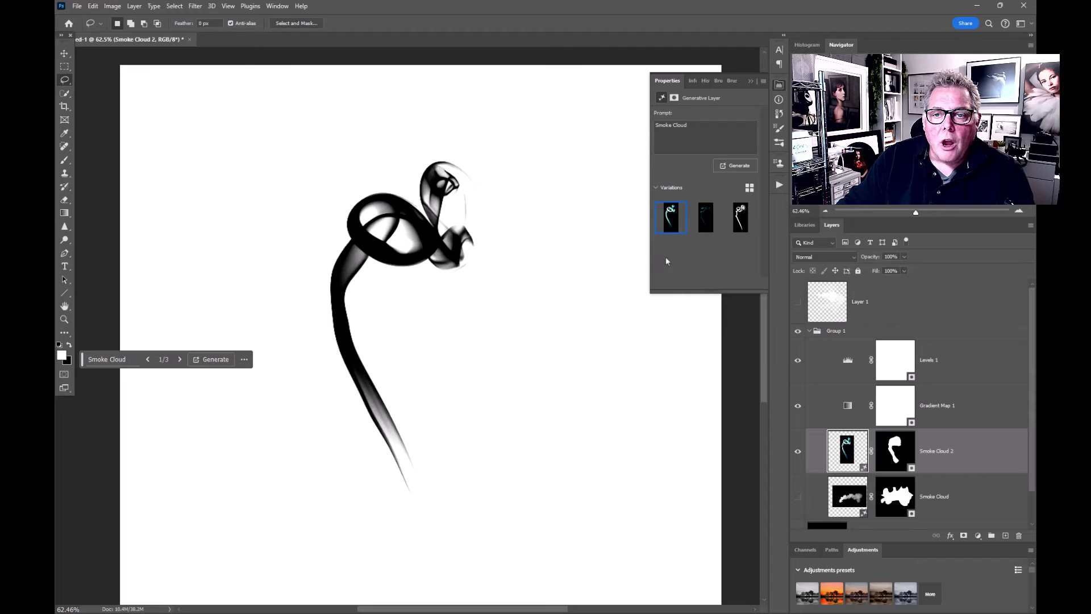
{"action": "left_click", "coordinate": [742, 218]}
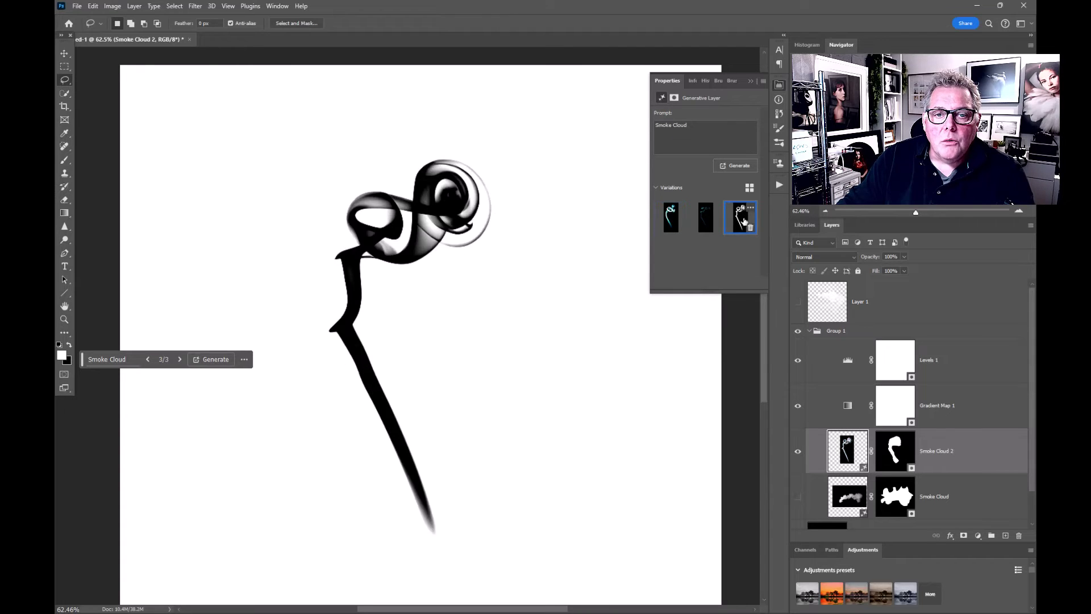
{"action": "left_click", "coordinate": [671, 223]}
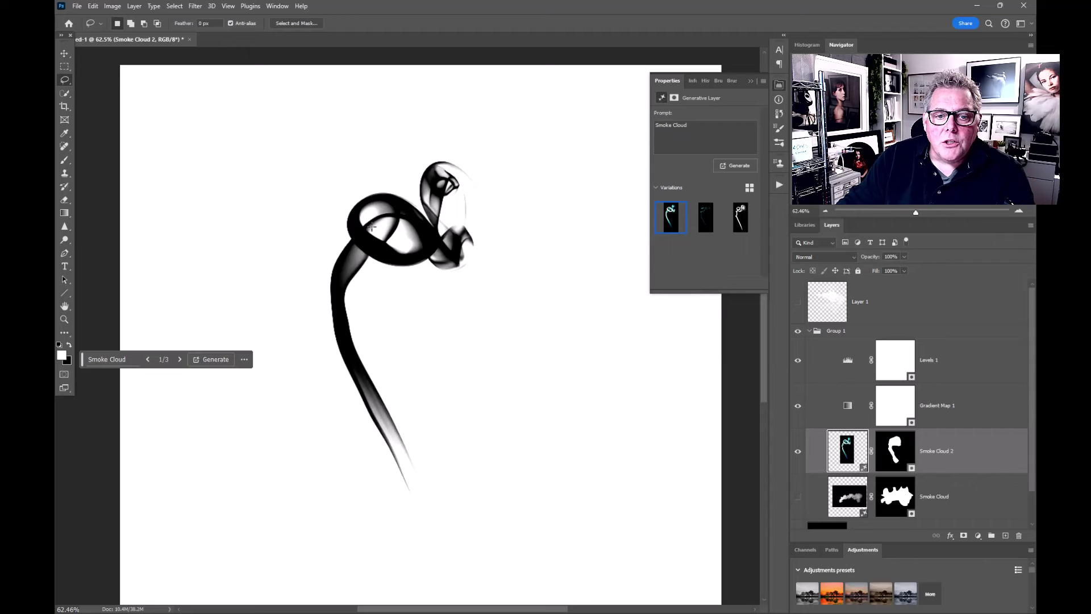
- Define the curling vertical plume as a brush preset named 'Smoke Cloud V1'
{"action": "left_click", "coordinate": [93, 6]}
{"action": "left_click", "coordinate": [120, 296]}
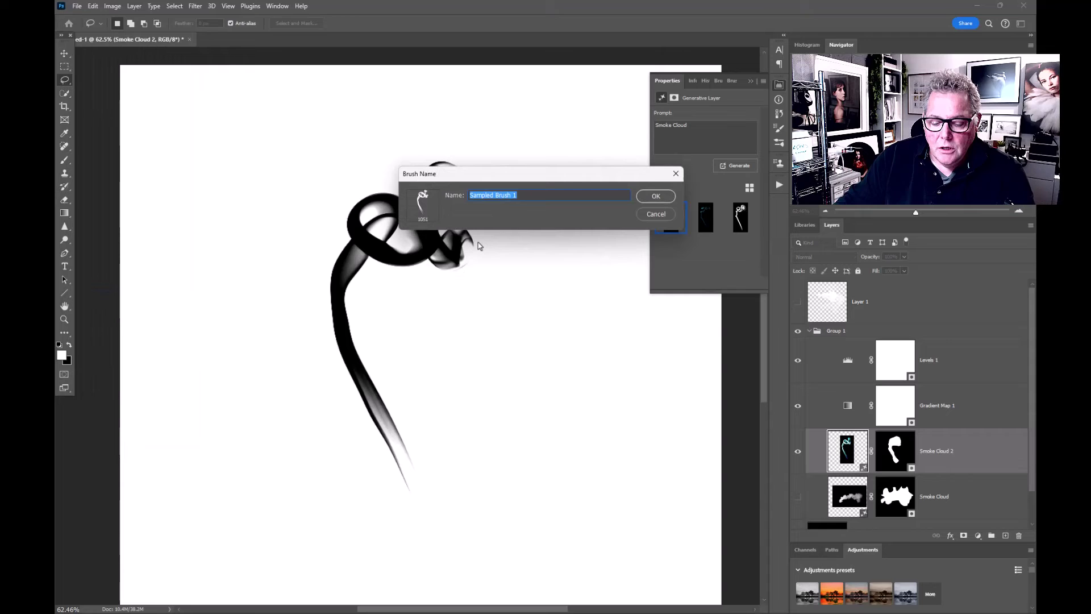
{"action": "type", "text": "Cloud "}
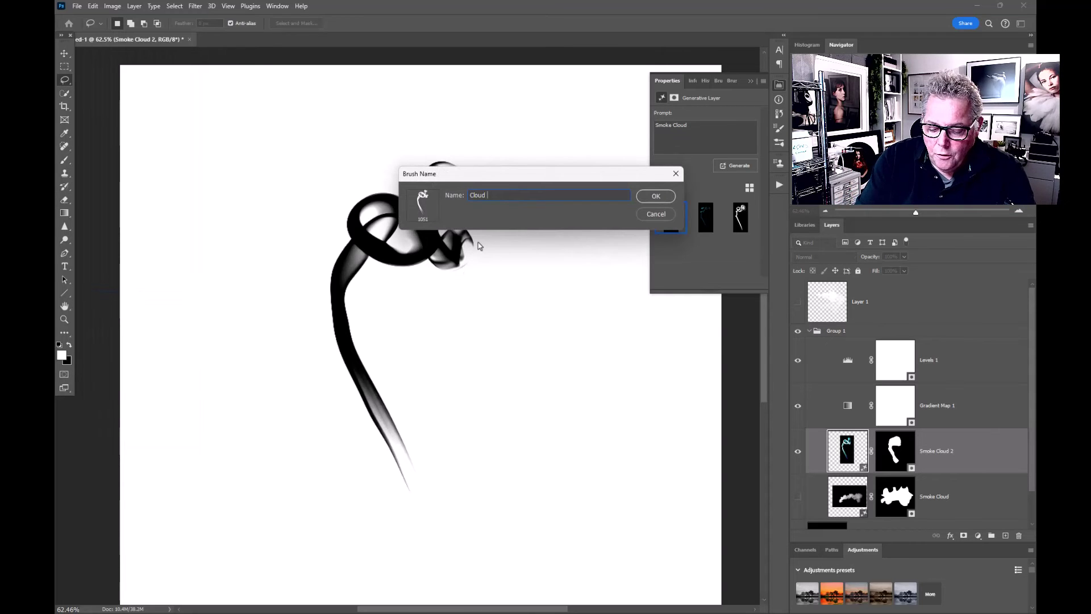
{"action": "type", "text": "V"}
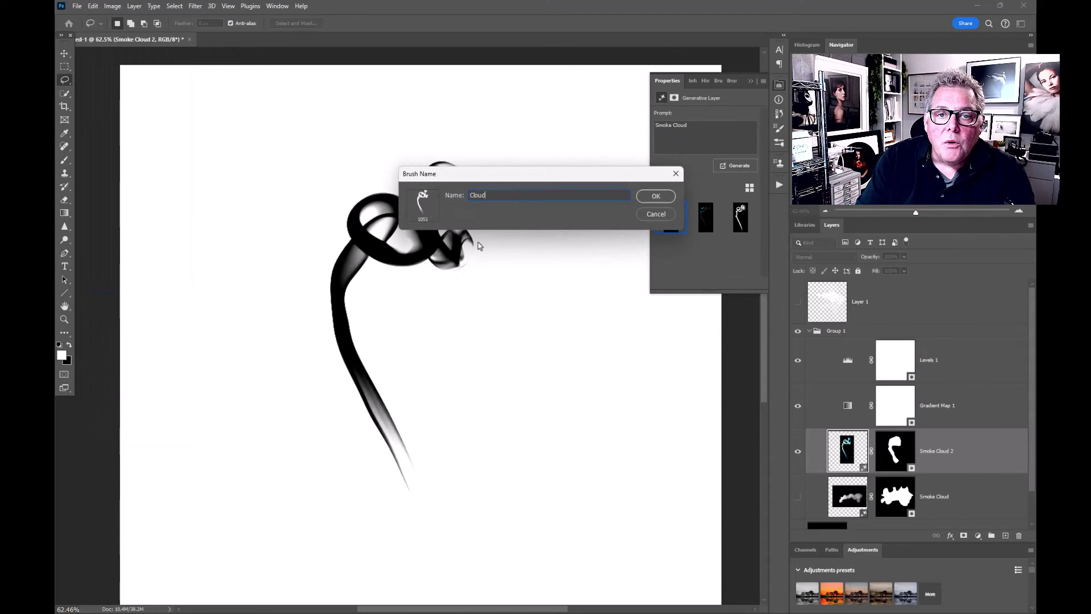
{"action": "key", "text": "BackSpace"}
{"action": "key", "text": "BackSpace"}
{"action": "key", "text": "BackSpace"}
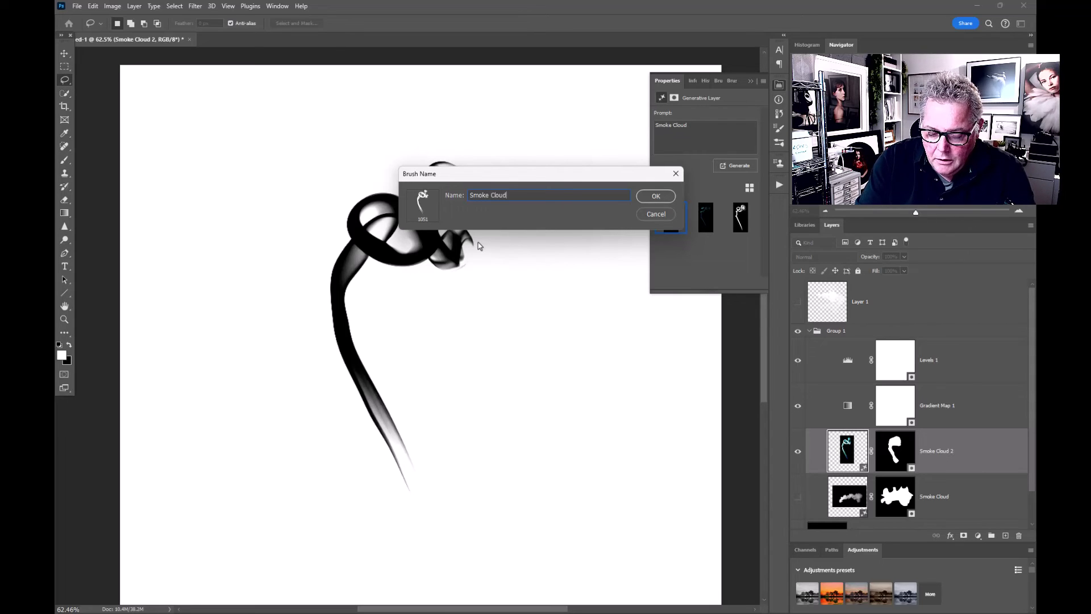
{"action": "type", "text": "ud V1"}
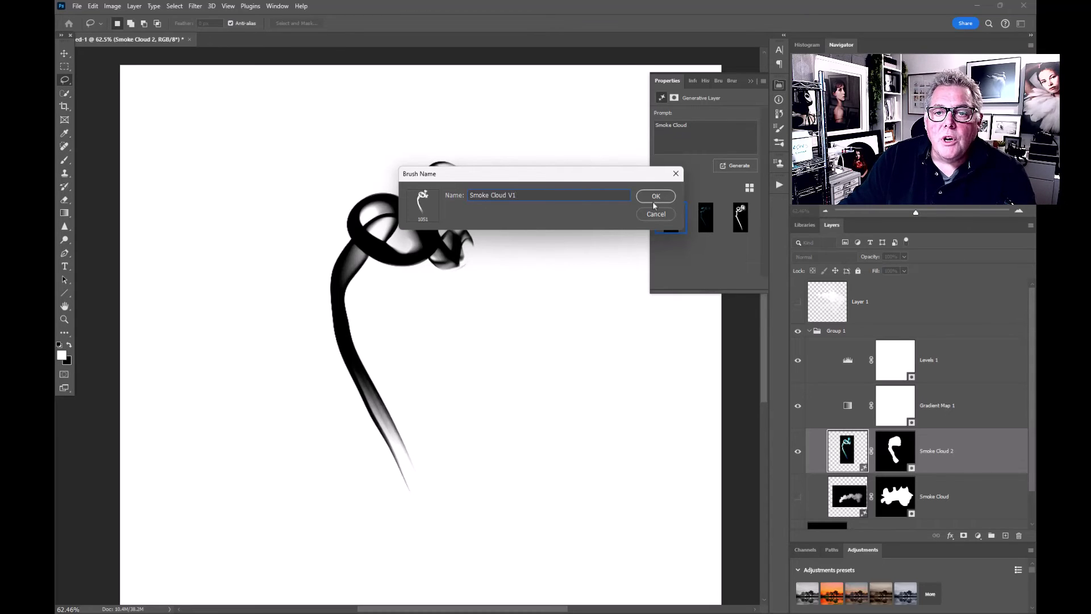
{"action": "left_click", "coordinate": [657, 197]}
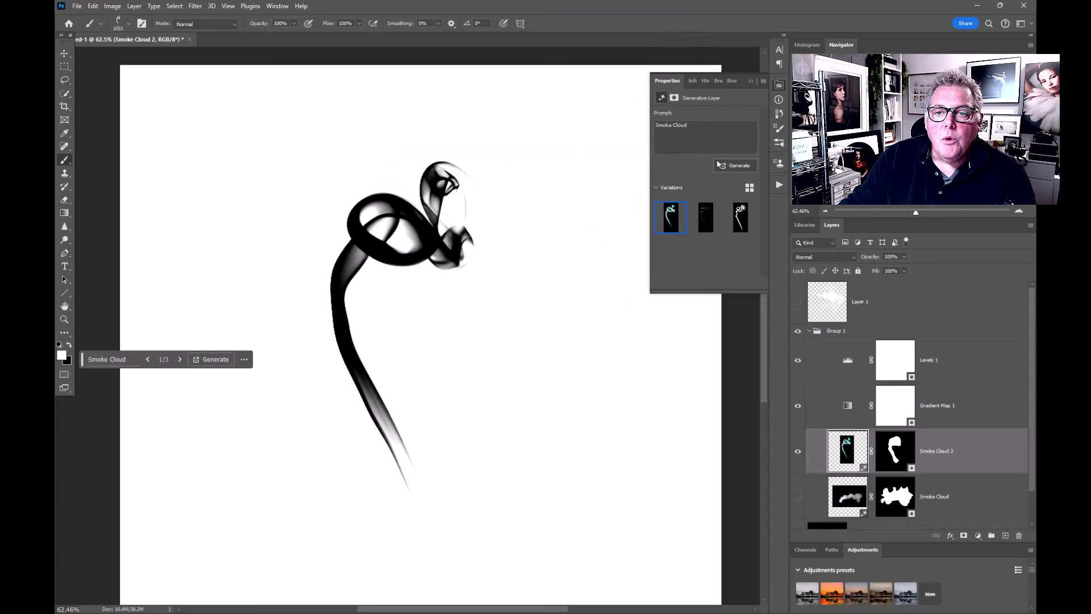
- Regenerate the smoke variations and save the new swirling plume as brush 'Smoke Cloud V2'
{"action": "left_click", "coordinate": [730, 167]}
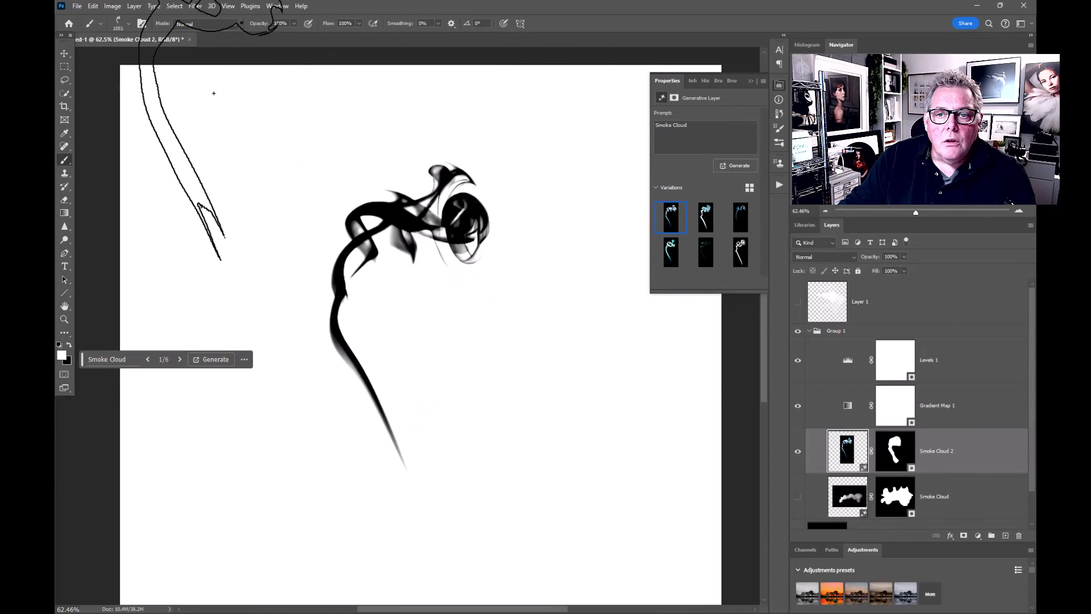
{"action": "left_click", "coordinate": [93, 7]}
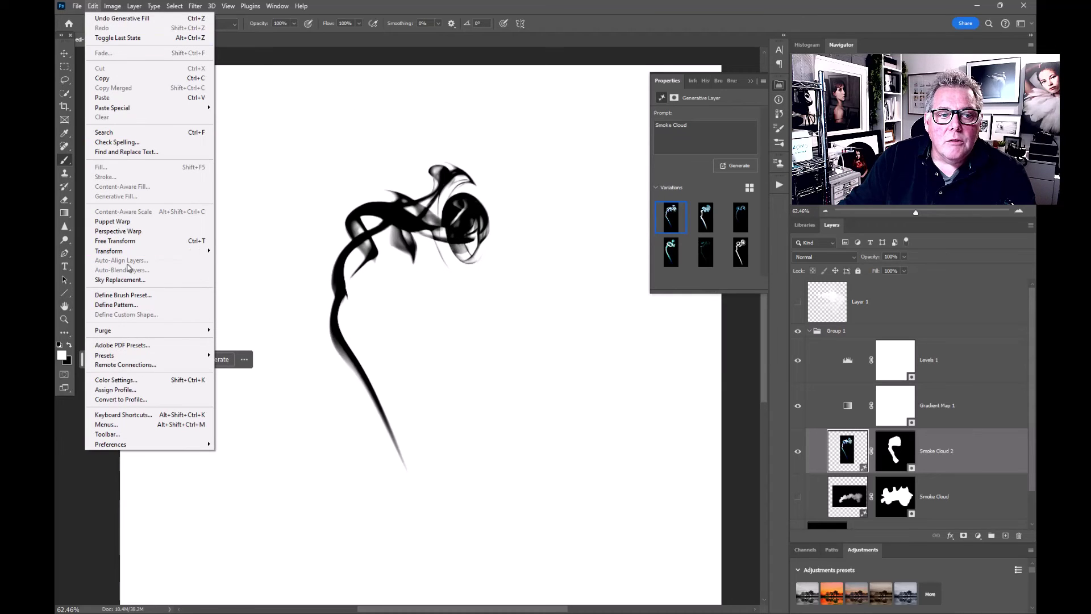
{"action": "left_click", "coordinate": [127, 295]}
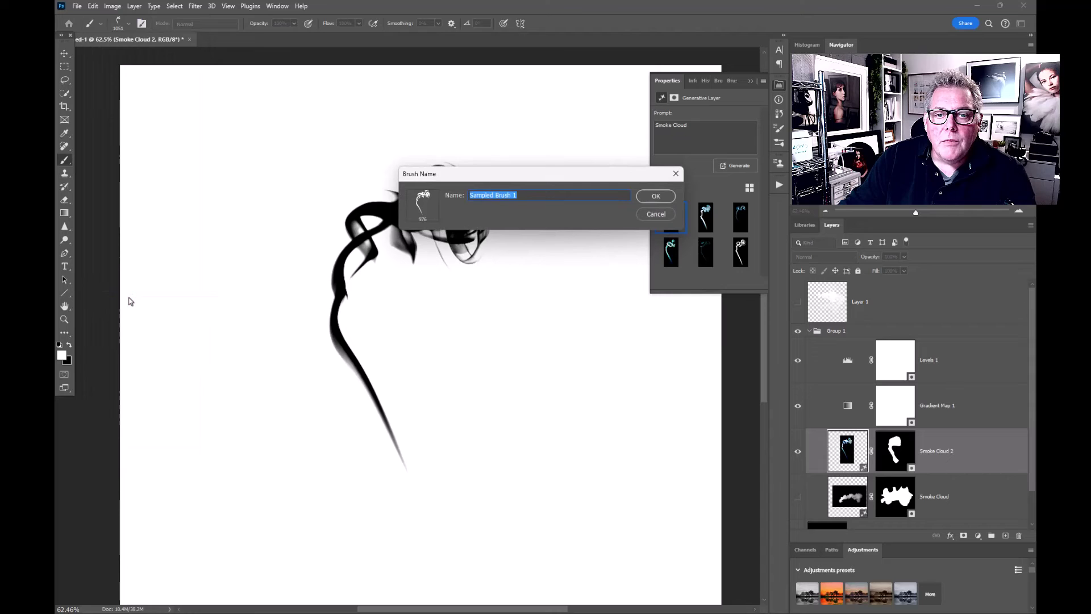
{"action": "type", "text": "Smo"}
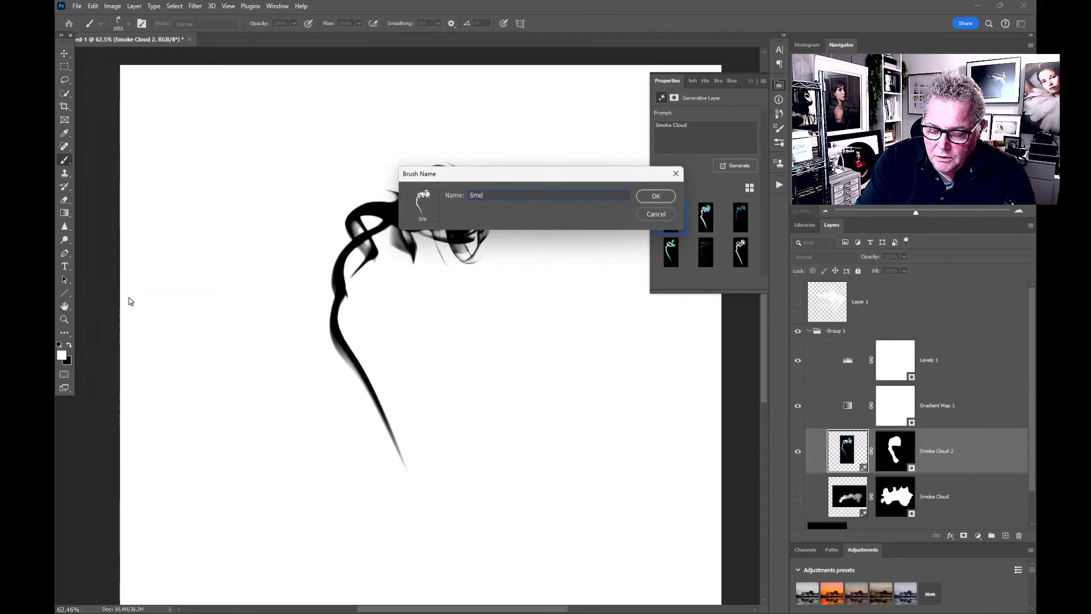
{"action": "type", "text": "ke Cloud"}
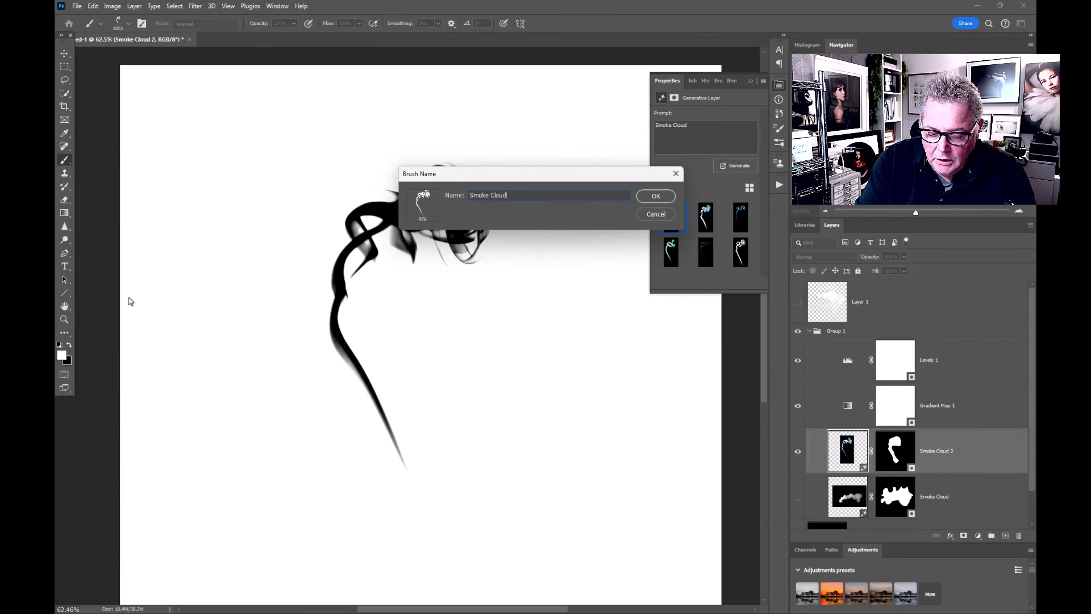
{"action": "type", "text": " V2"}
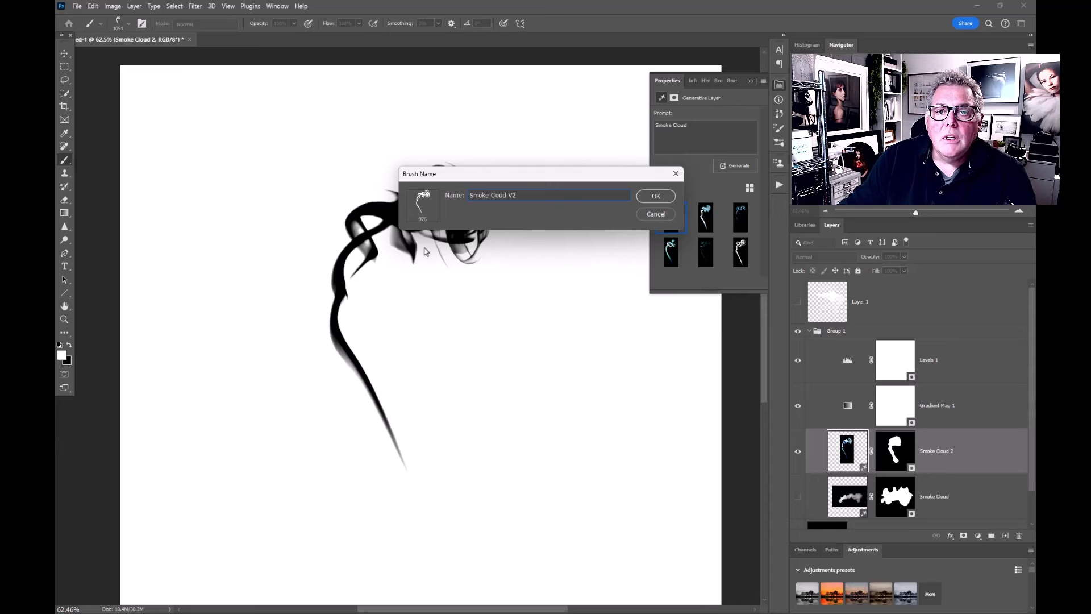
{"action": "left_click", "coordinate": [667, 200]}
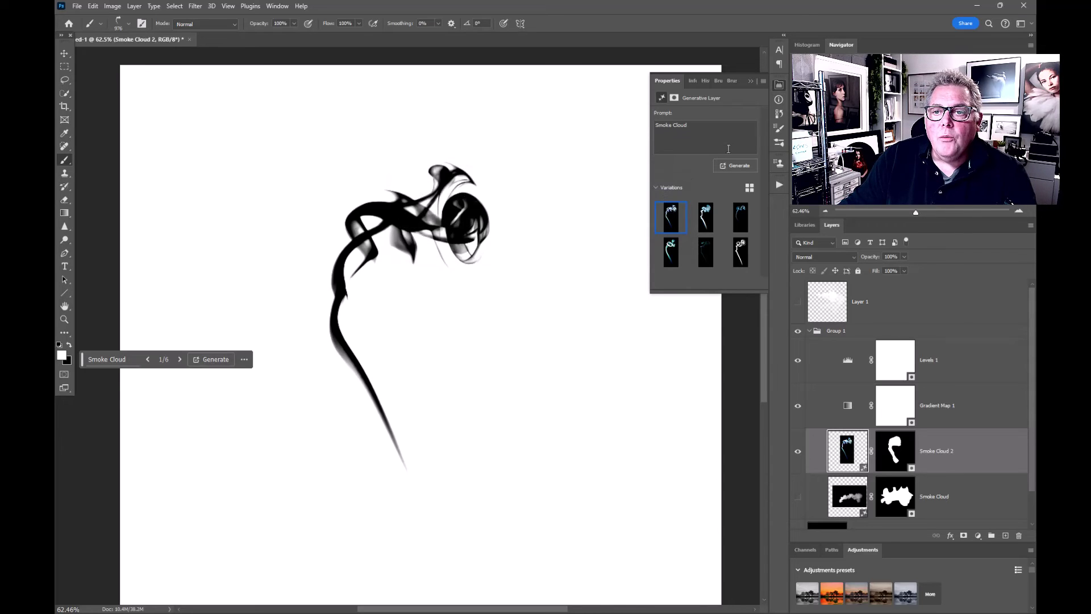
- Show the Brushes panel, hide Group 1 and make Layer 1 visible
{"action": "left_click", "coordinate": [779, 129]}
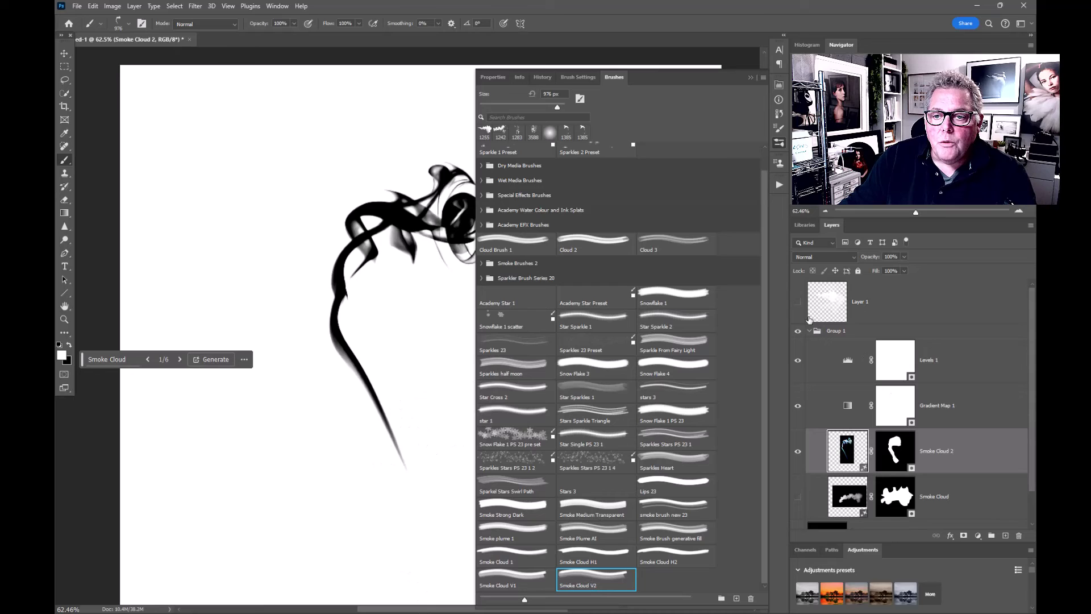
{"action": "left_click", "coordinate": [798, 332]}
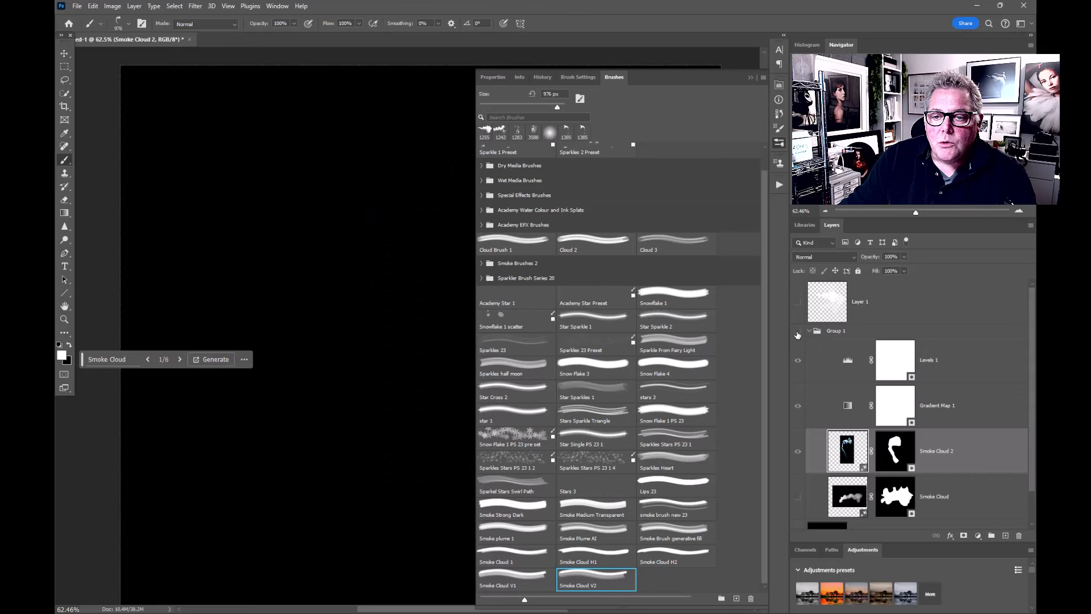
{"action": "left_click", "coordinate": [798, 303]}
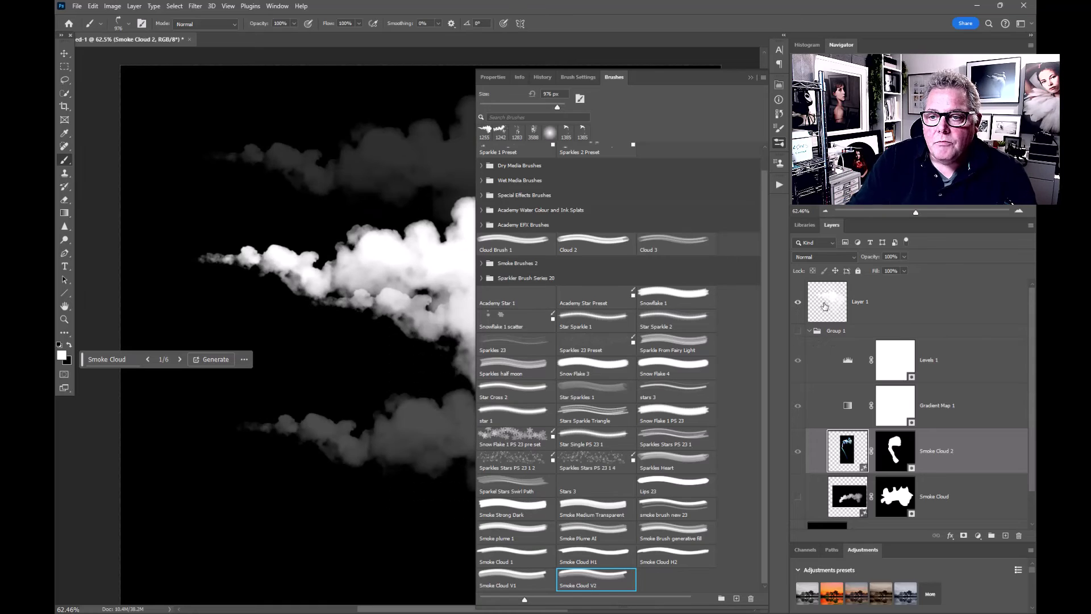
- Select the whole canvas and delete the old Layer 1 with its smoke stamps
{"action": "key", "text": "ctrl+a"}
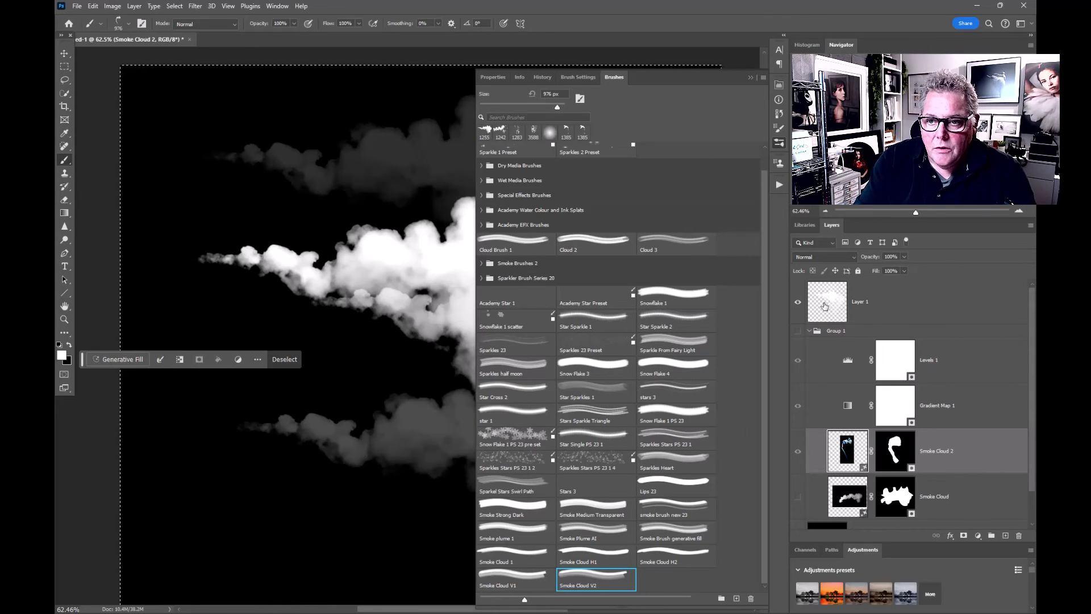
{"action": "left_click_drag", "start_coordinate": [825, 307], "coordinate": [825, 397]}
{"action": "left_click_drag", "start_coordinate": [1034, 404], "coordinate": [1020, 535]}
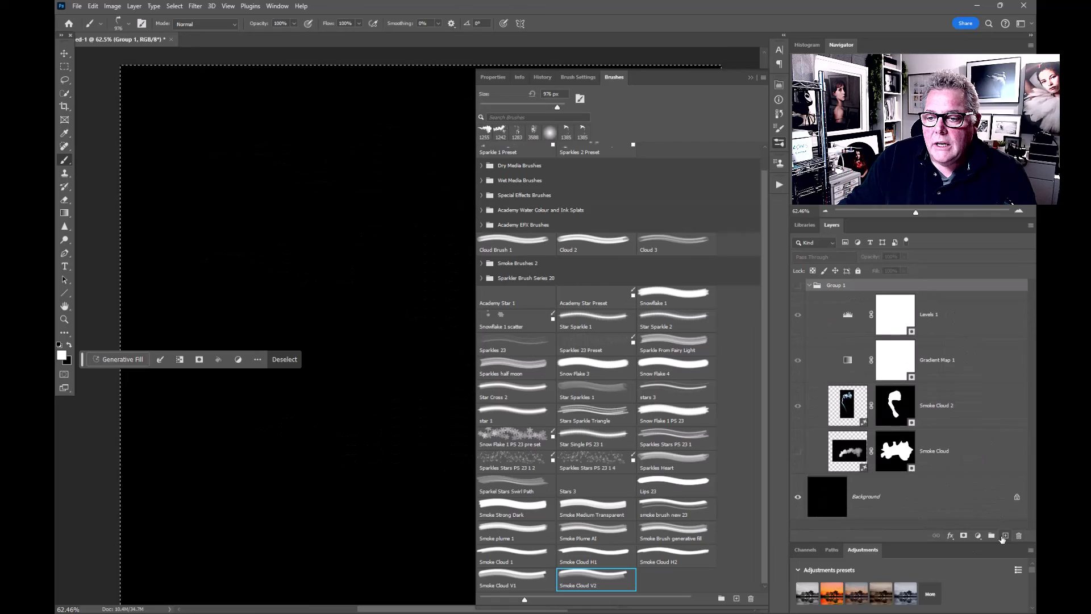
- Add a new empty layer, clear the selection, and move the layer above Group 1
{"action": "left_click", "coordinate": [1005, 536]}
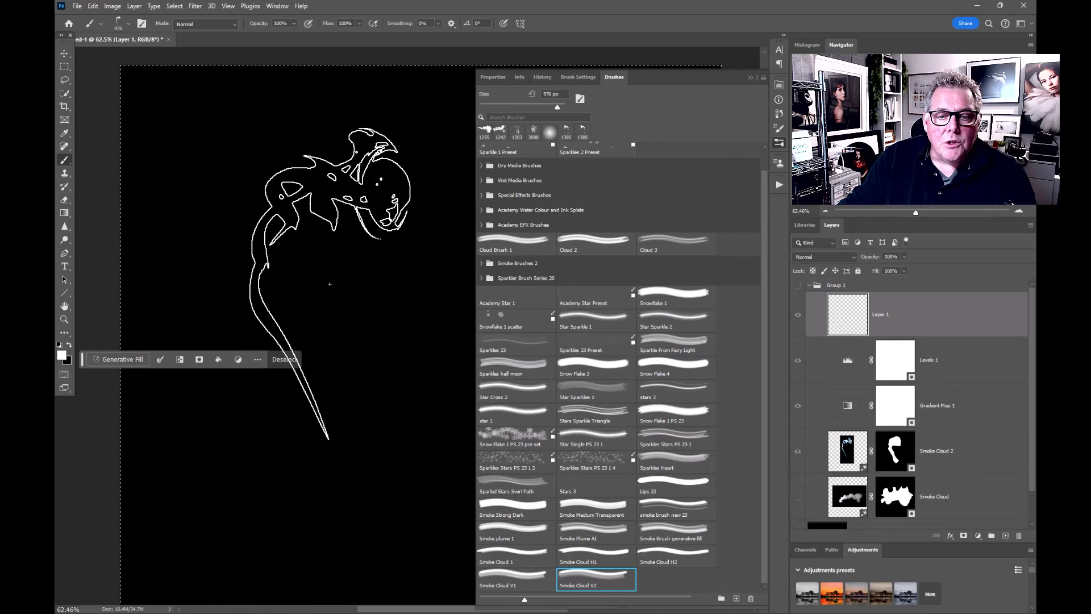
{"action": "key", "text": "ctrl+d"}
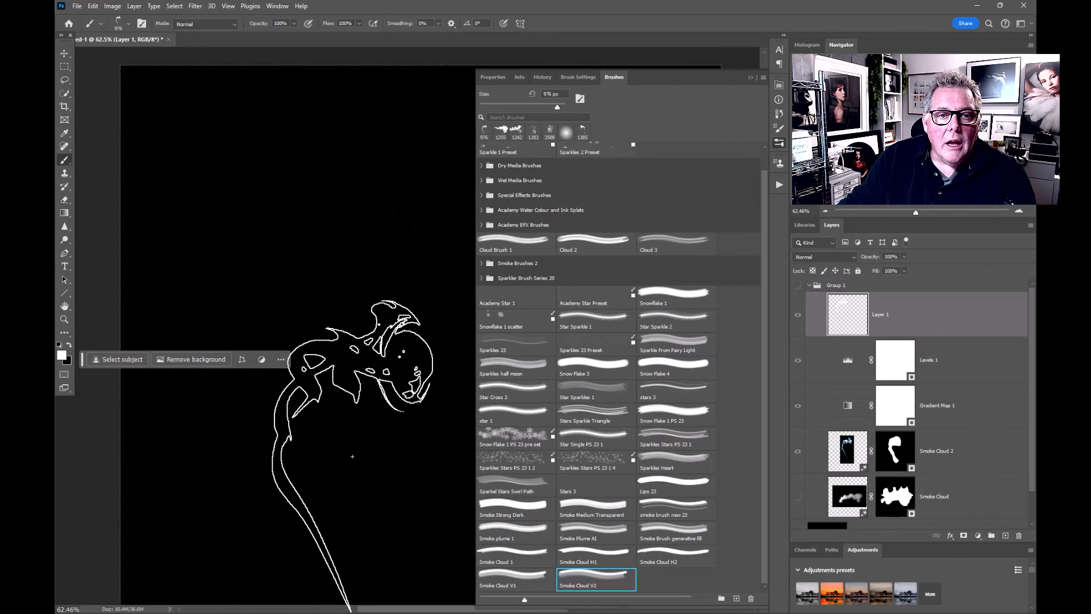
{"action": "left_click_drag", "start_coordinate": [836, 313], "coordinate": [843, 284]}
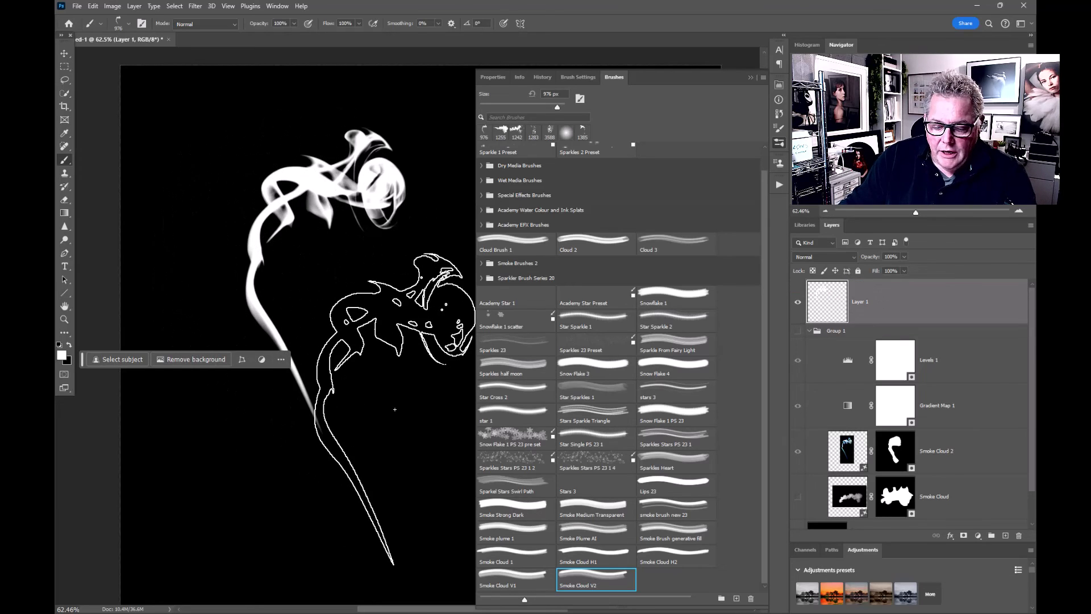
- Stamp a faint Smoke Cloud V1 shape at 30% opacity, then a Smoke Cloud H2 cloud lower down
{"action": "left_click", "coordinate": [519, 580]}
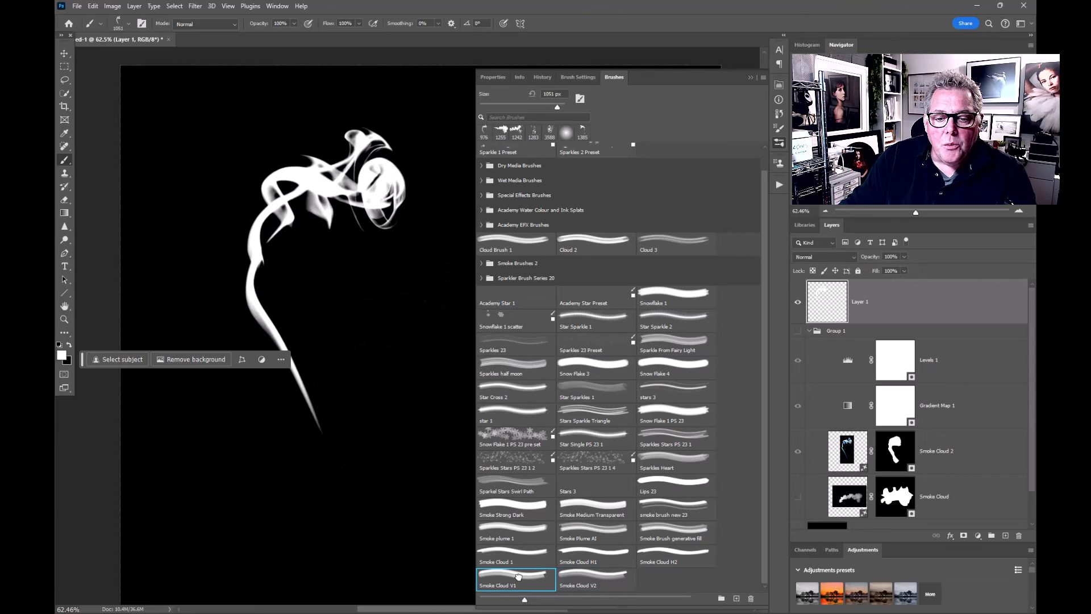
{"action": "key", "text": "3"}
{"action": "left_click", "coordinate": [406, 423]}
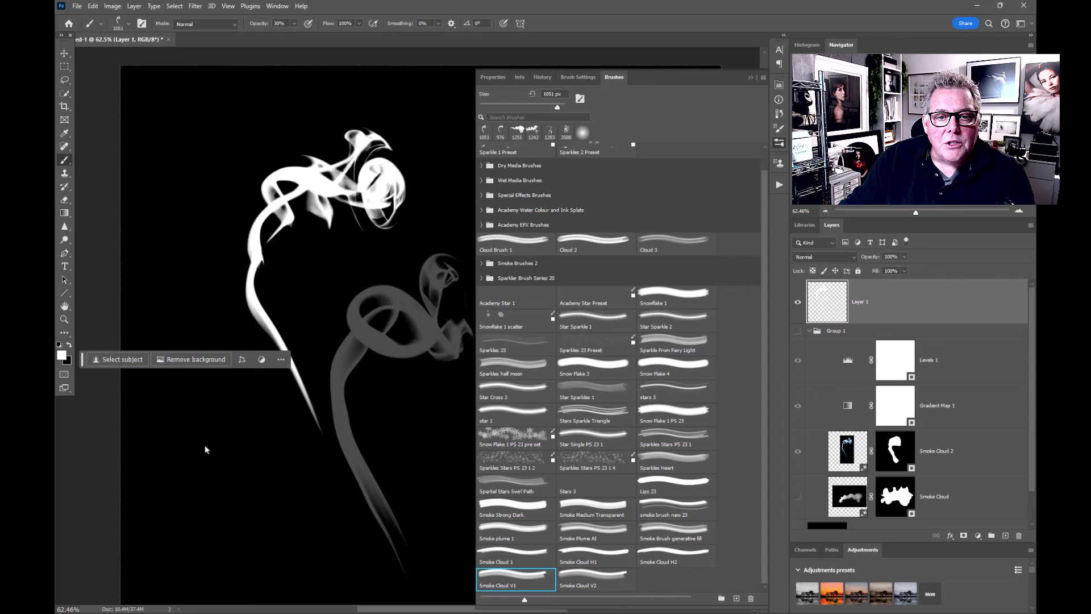
{"action": "left_click", "coordinate": [611, 579]}
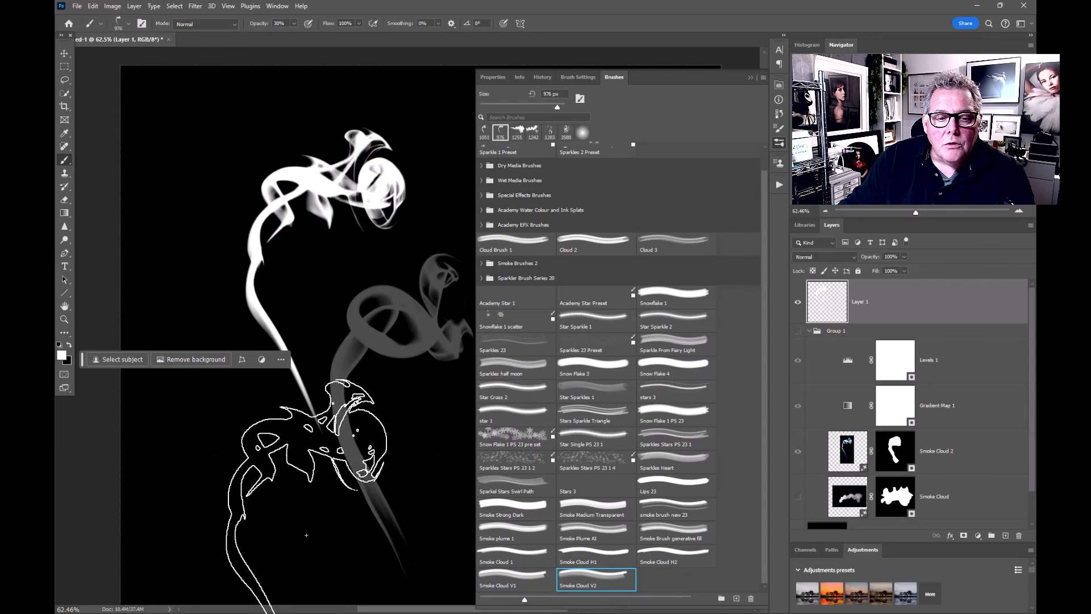
{"action": "left_click", "coordinate": [675, 554]}
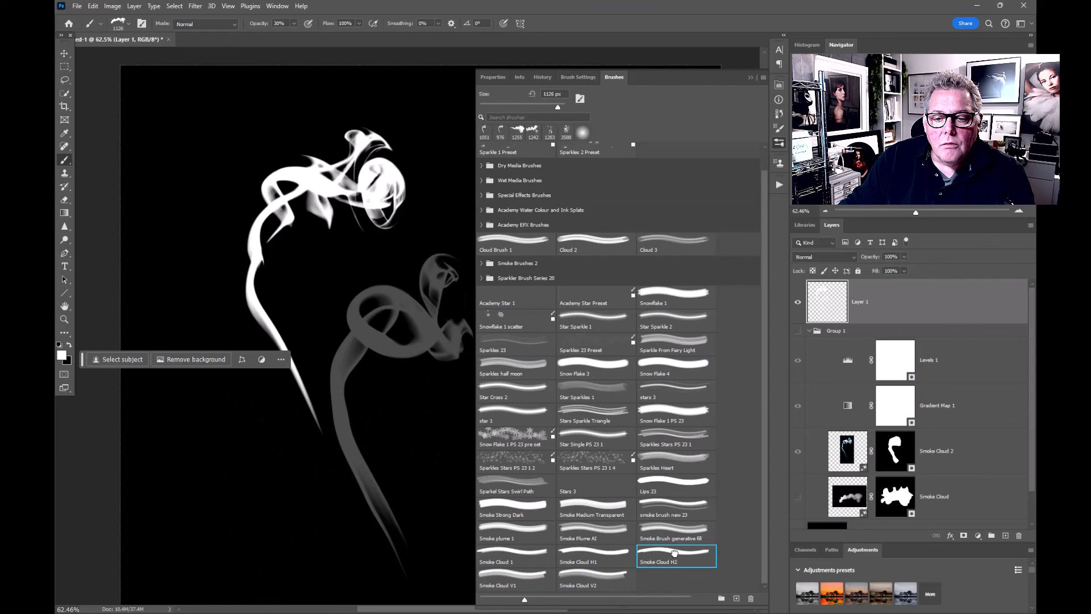
{"action": "left_click", "coordinate": [315, 450]}
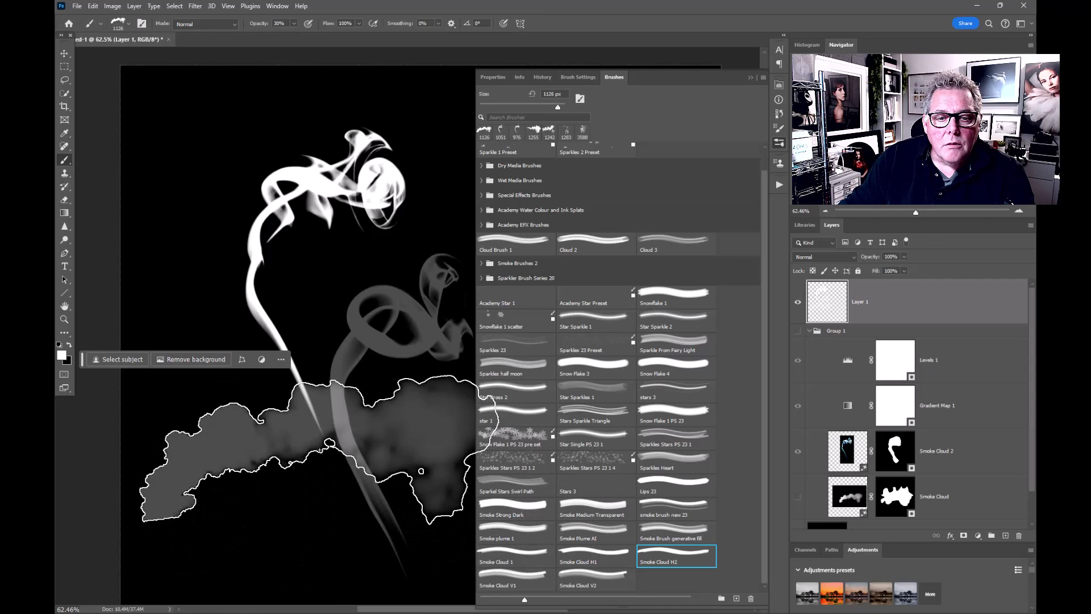